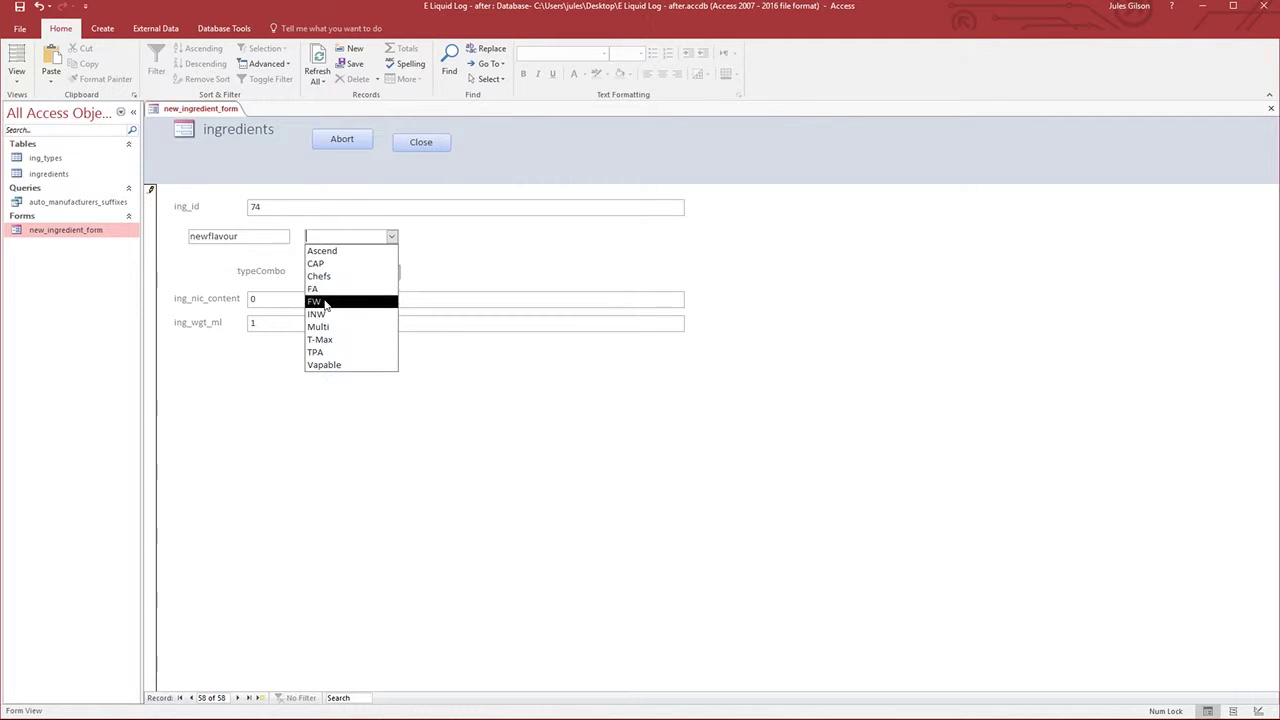
- Choose FW as the manufacturer suffix for the newflavour ingredient and close the entry form
left_click(325, 302)
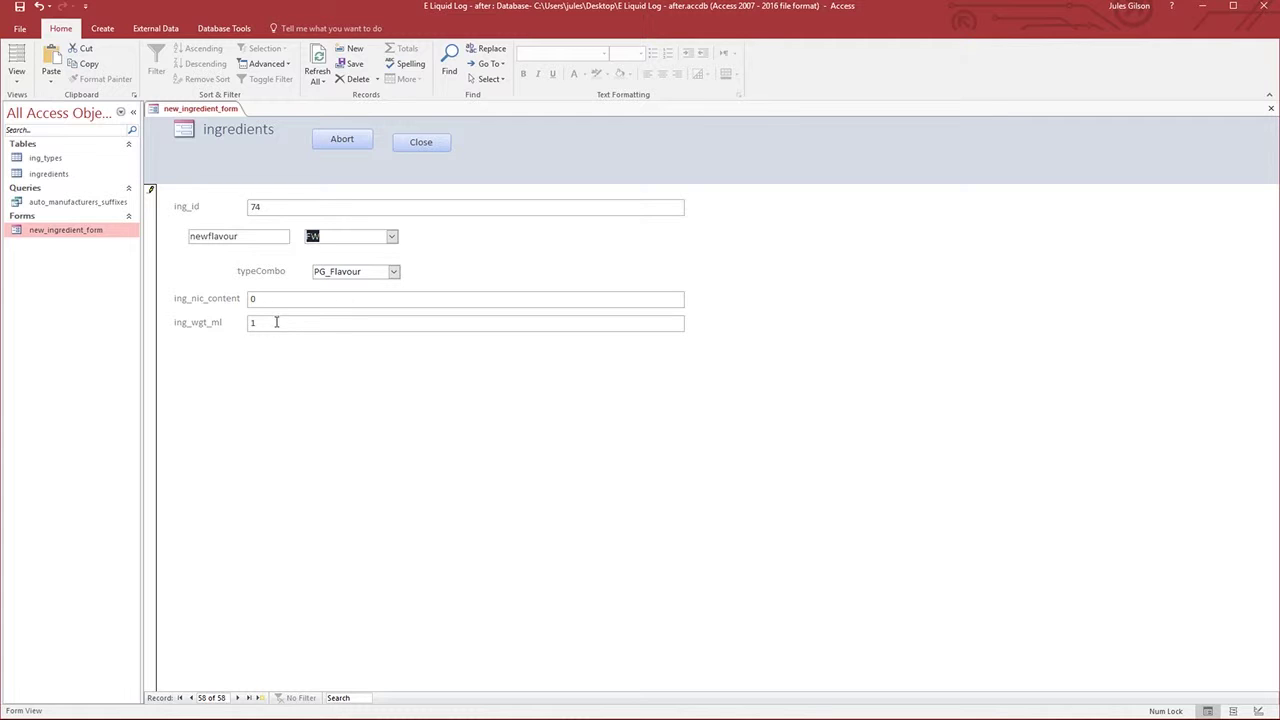
left_click(421, 143)
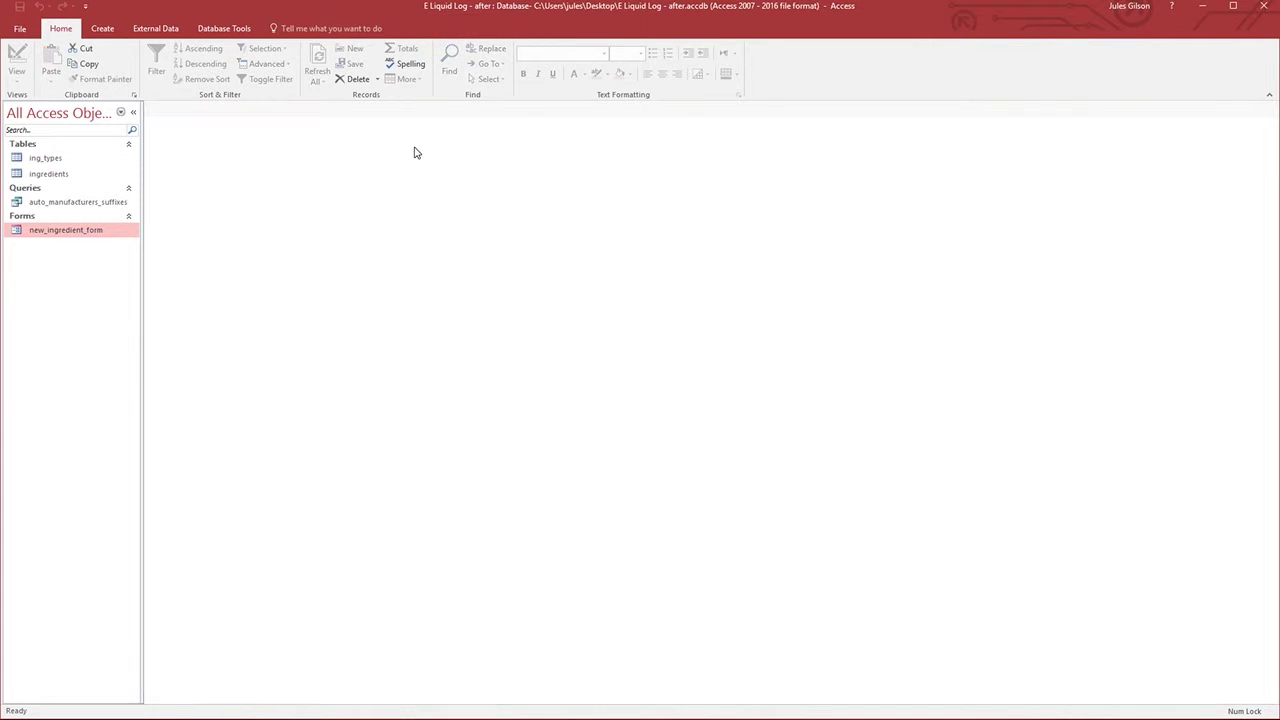
- Open the ingredients table, check its last records for the new flavour entry, and close the table
left_click(35, 177)
double_click(35, 175)
scroll(257, 251, "down", 18)
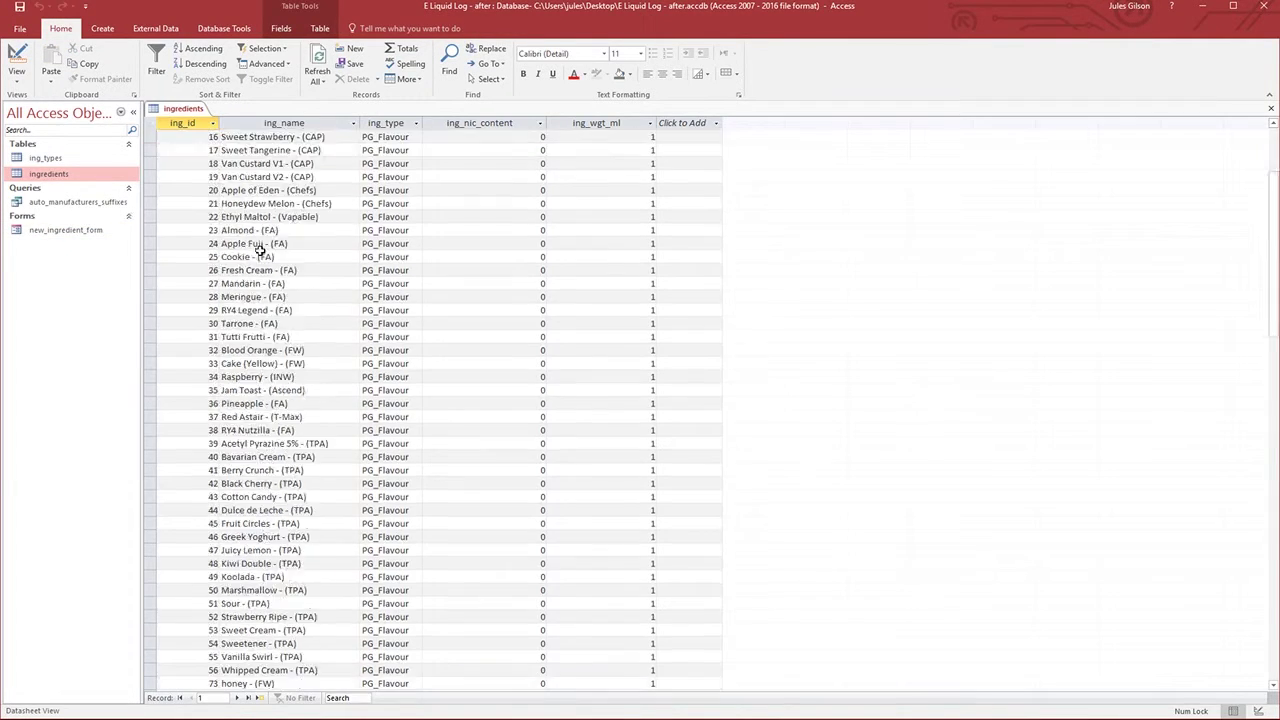
scroll(250, 265, "up", 4)
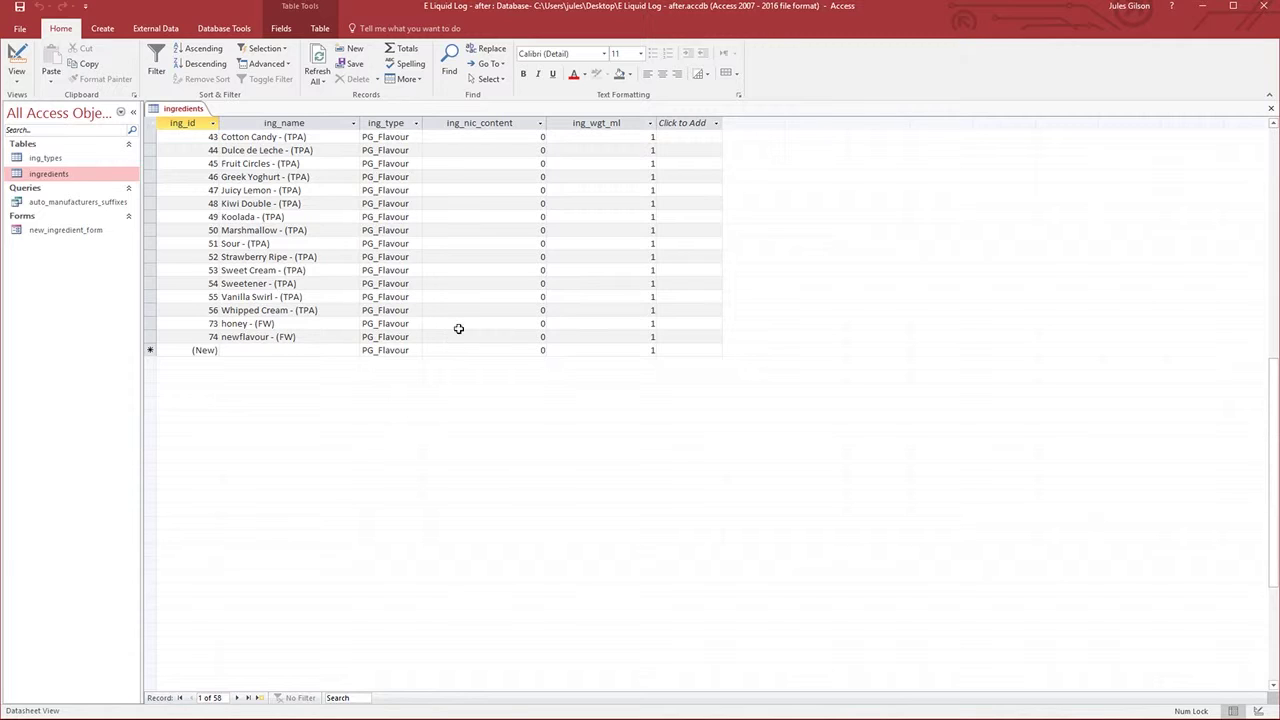
left_click(1273, 110)
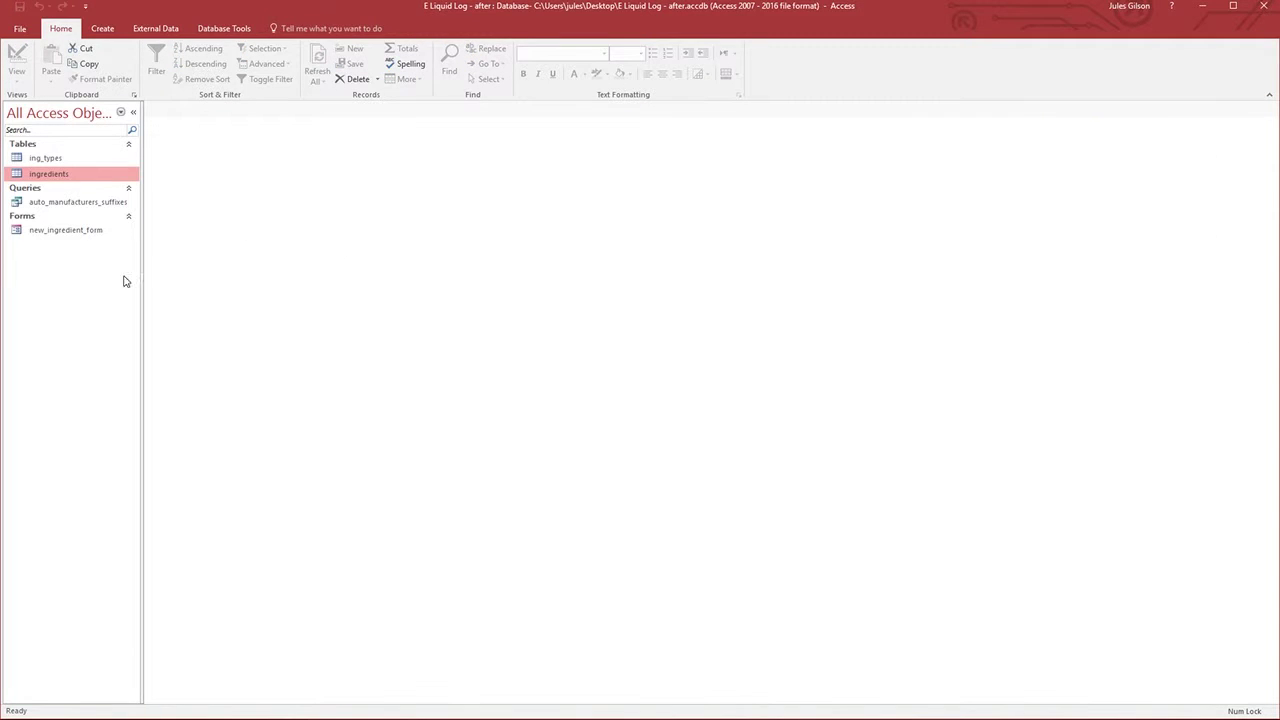
- Open new_ingredient_form in Design View
left_click(35, 233)
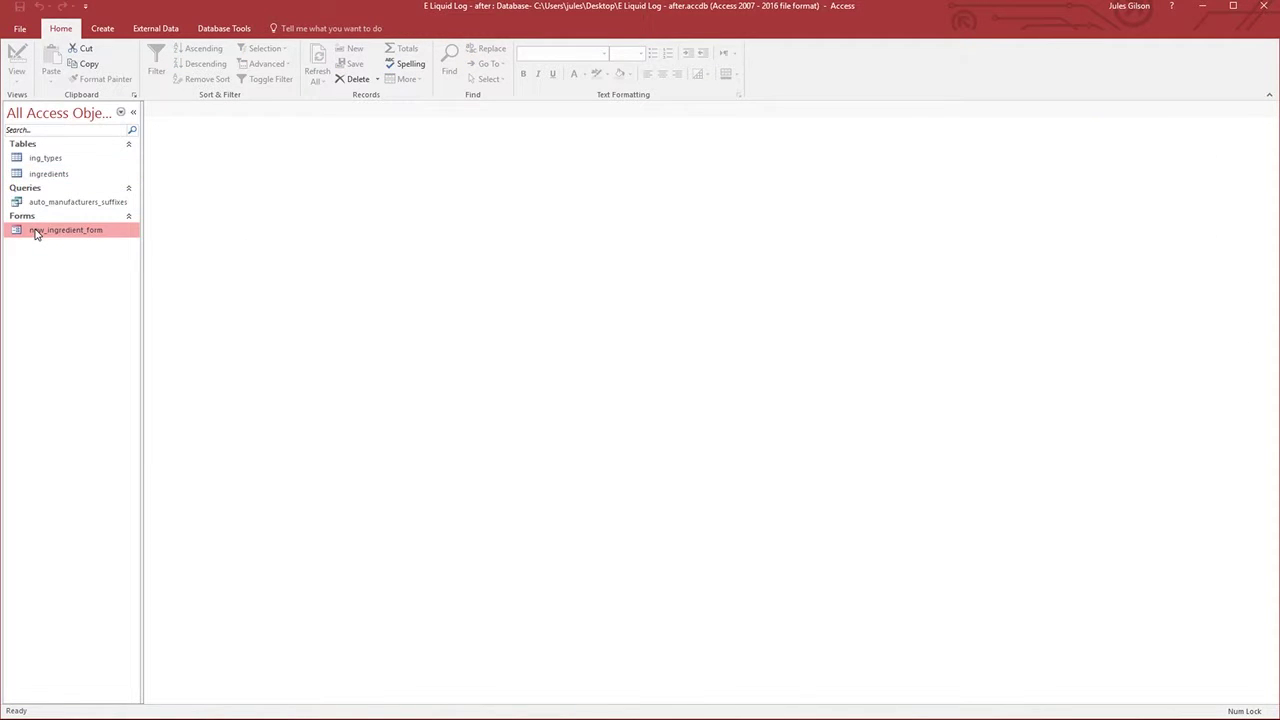
right_click(35, 233)
left_click(76, 272)
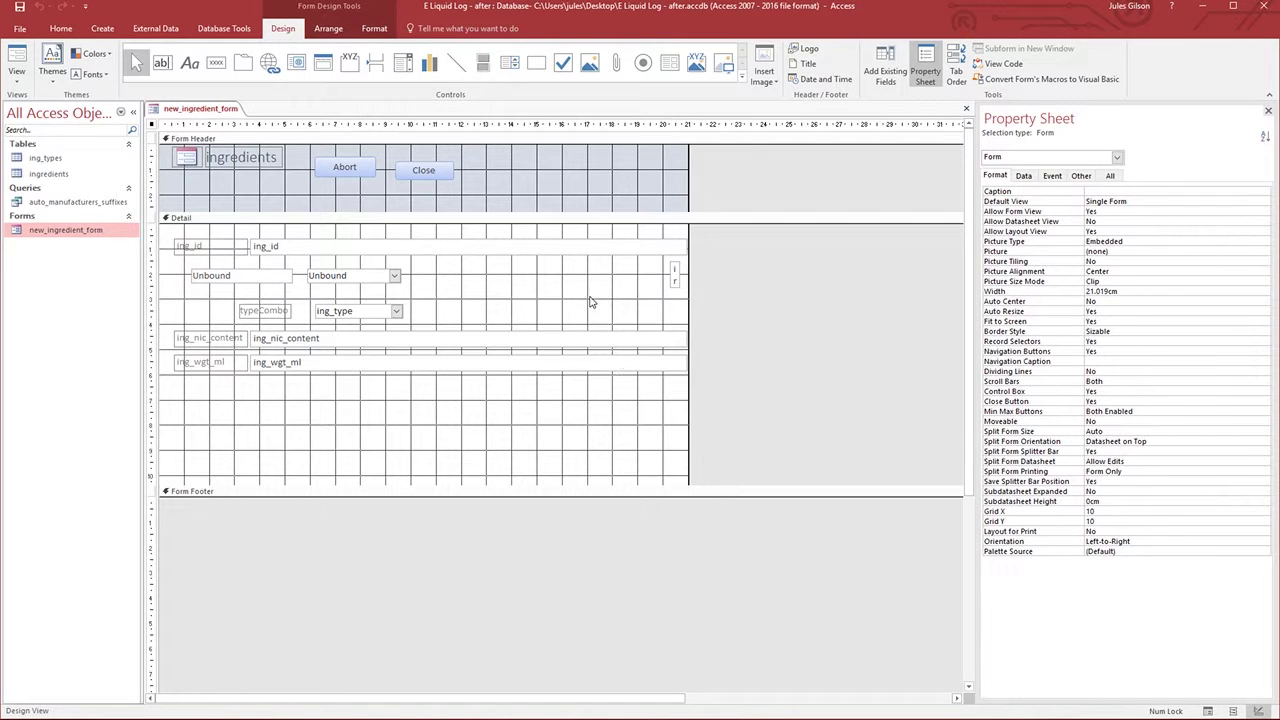
- Widen the narrow ing_name text box to read it, check its Control Source, and shrink it back to about 0.34 cm wide
left_click(674, 276)
left_click_drag(674, 276, 450, 286)
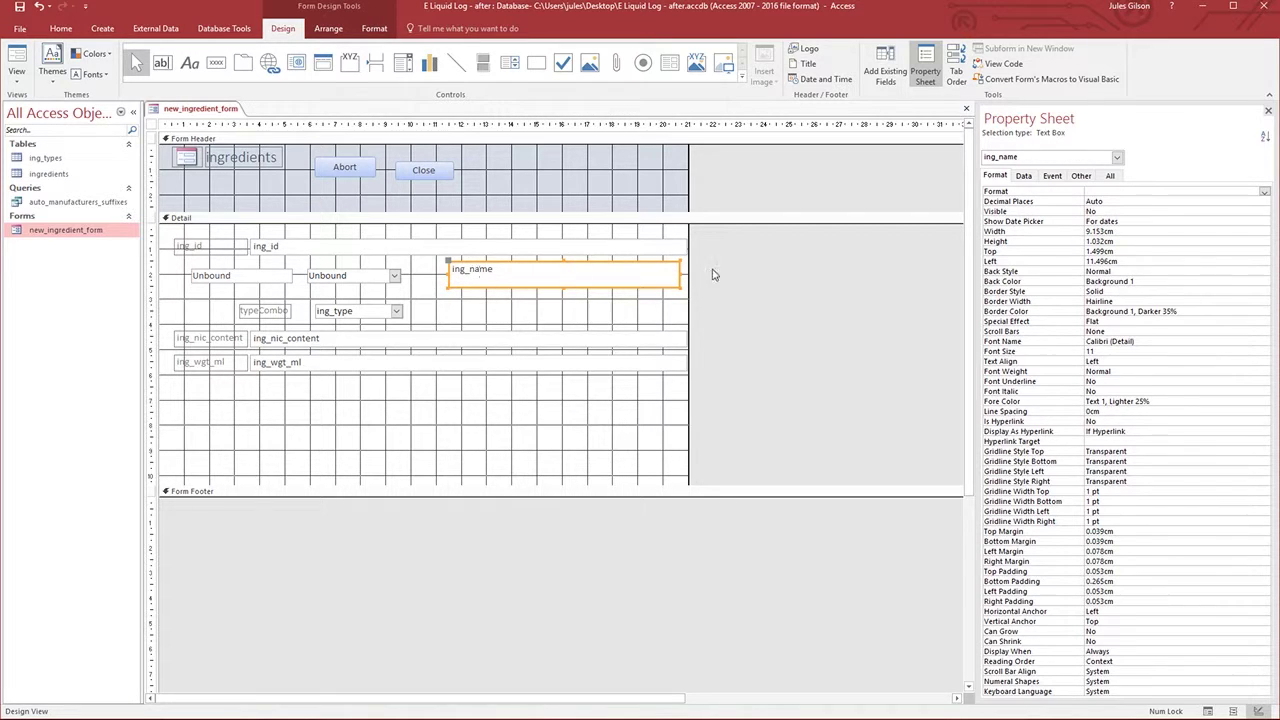
left_click(1024, 176)
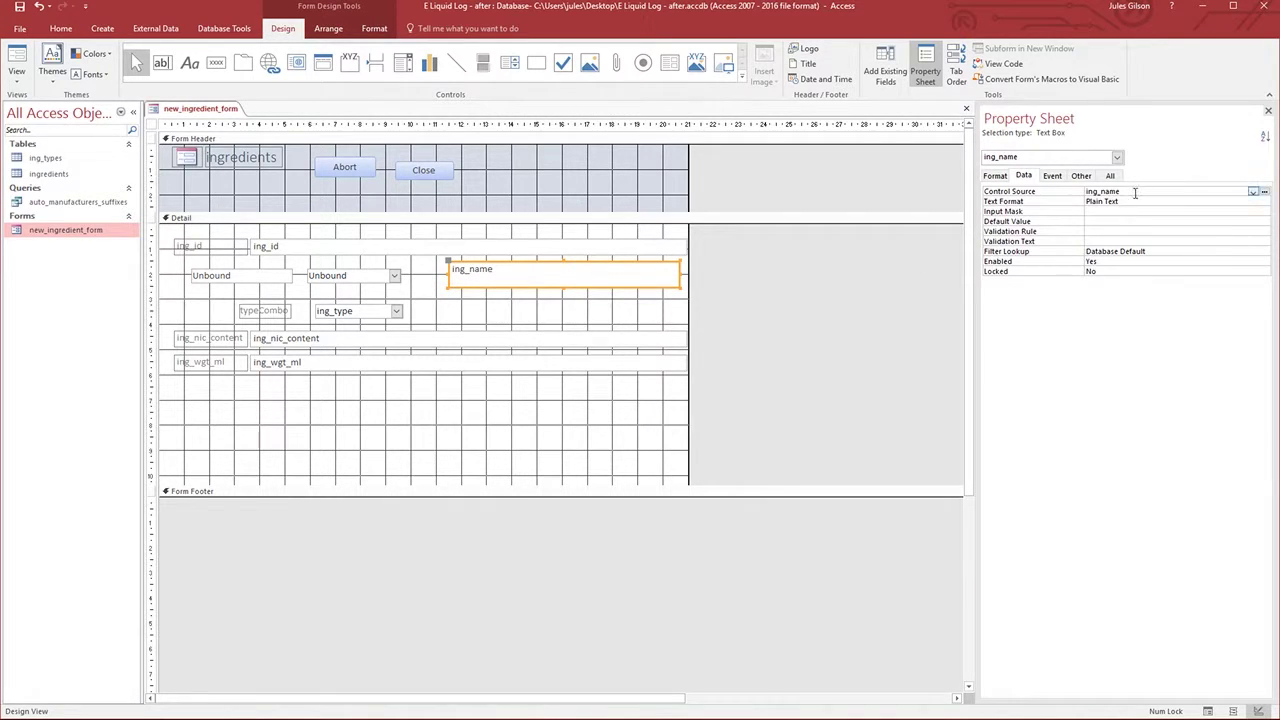
double_click(1108, 191)
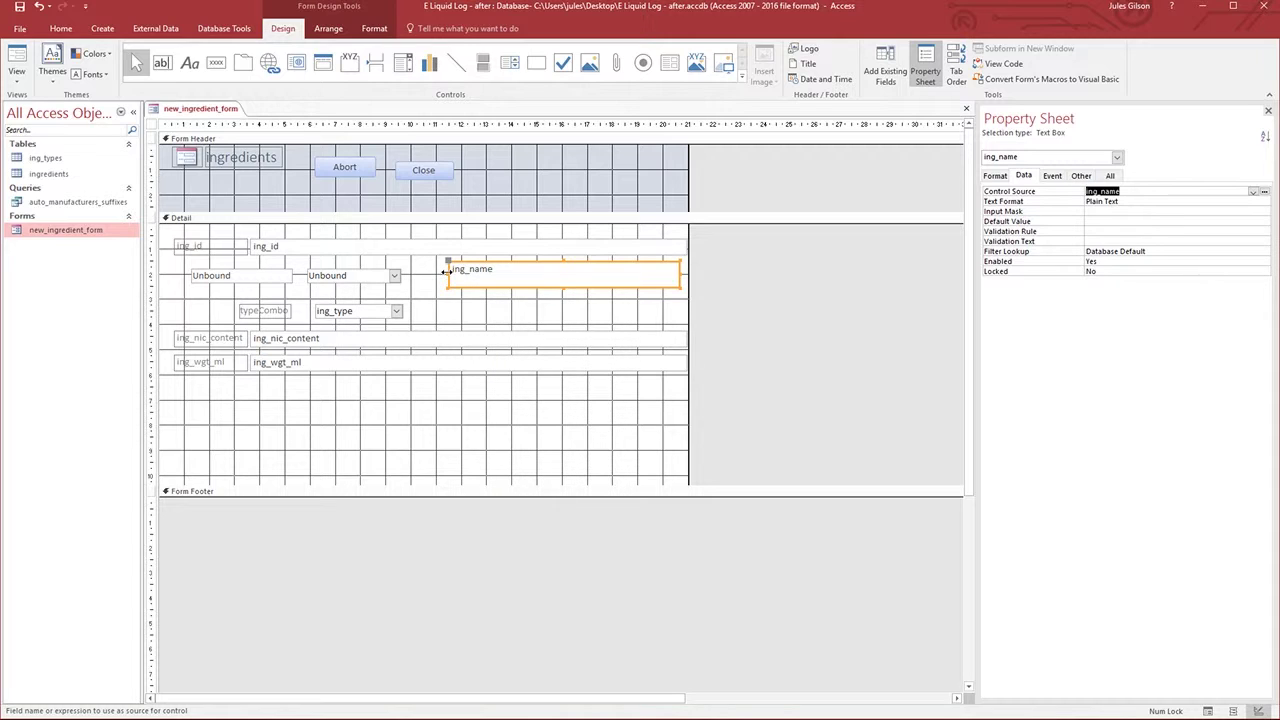
left_click_drag(448, 279, 668, 272)
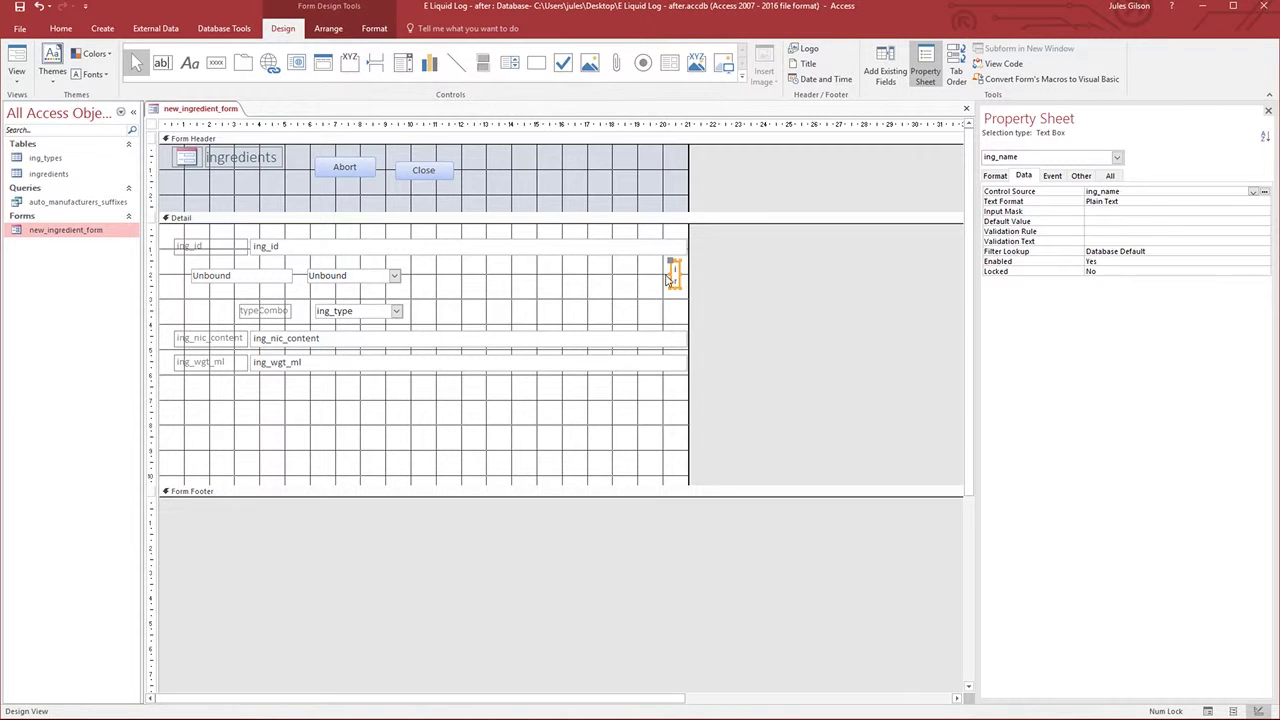
- Check the Visible property among the ing_name text box's format properties
left_click(654, 280)
left_click(675, 278)
left_click(995, 175)
left_click(1111, 212)
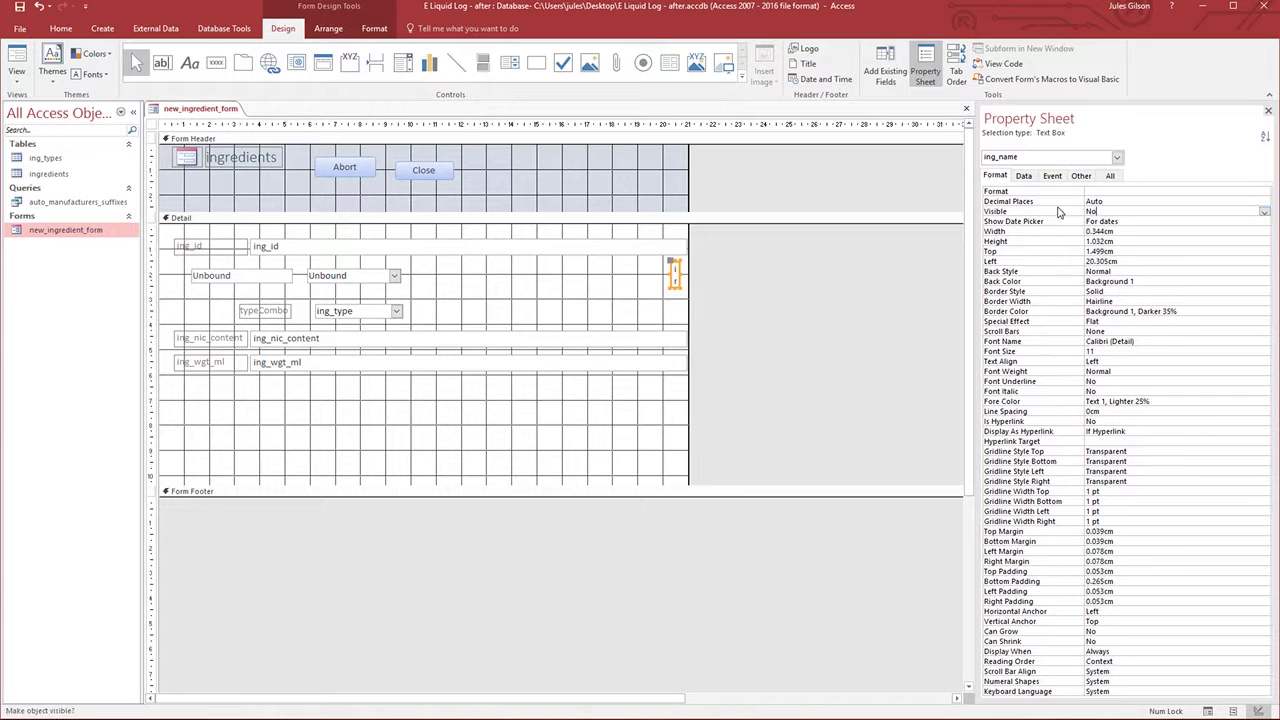
left_click(1075, 212)
- Inspect the unbound text box ingNameP1 and the Row Source of the unbound combo box ingNameP2
left_click(451, 303)
left_click(254, 277)
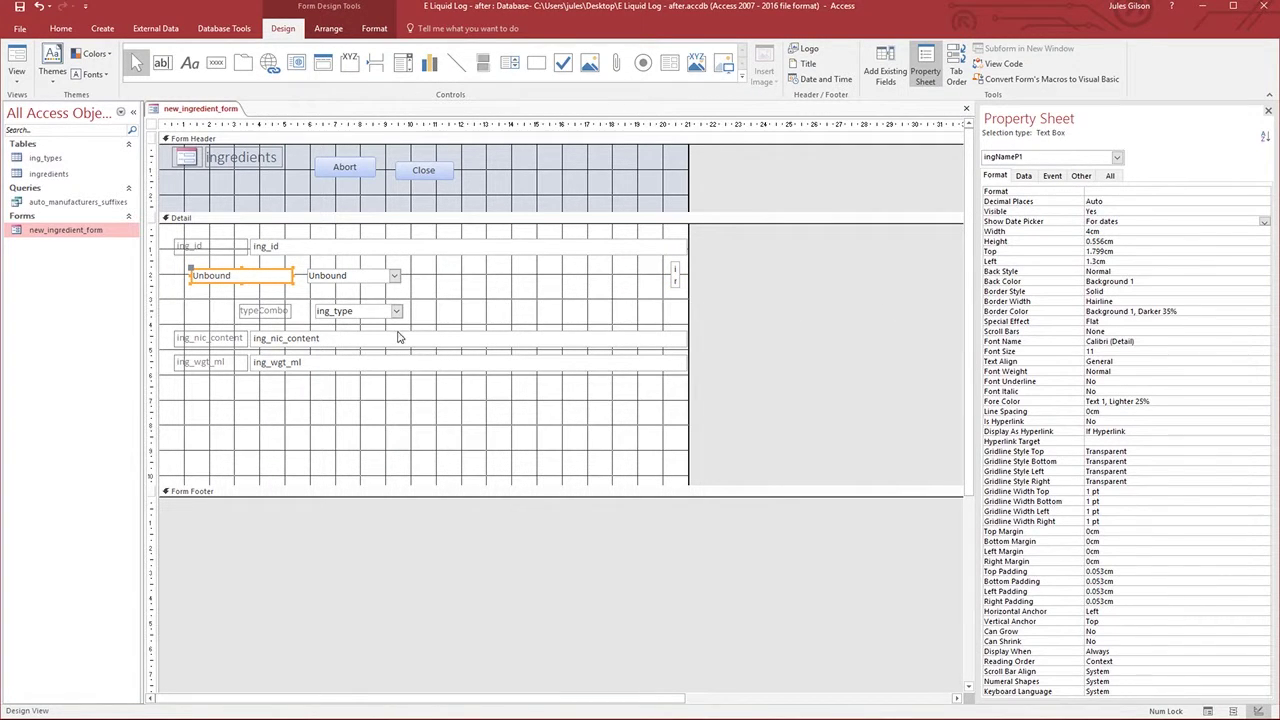
left_click(357, 277)
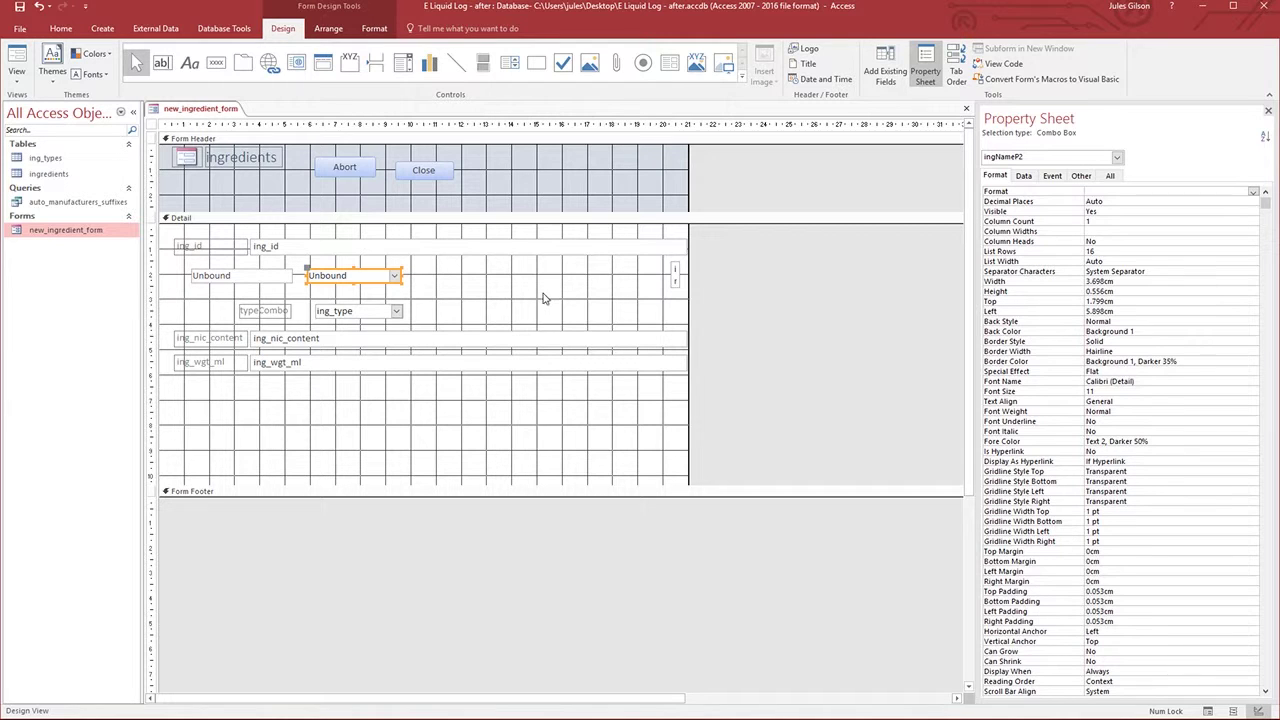
left_click(1025, 177)
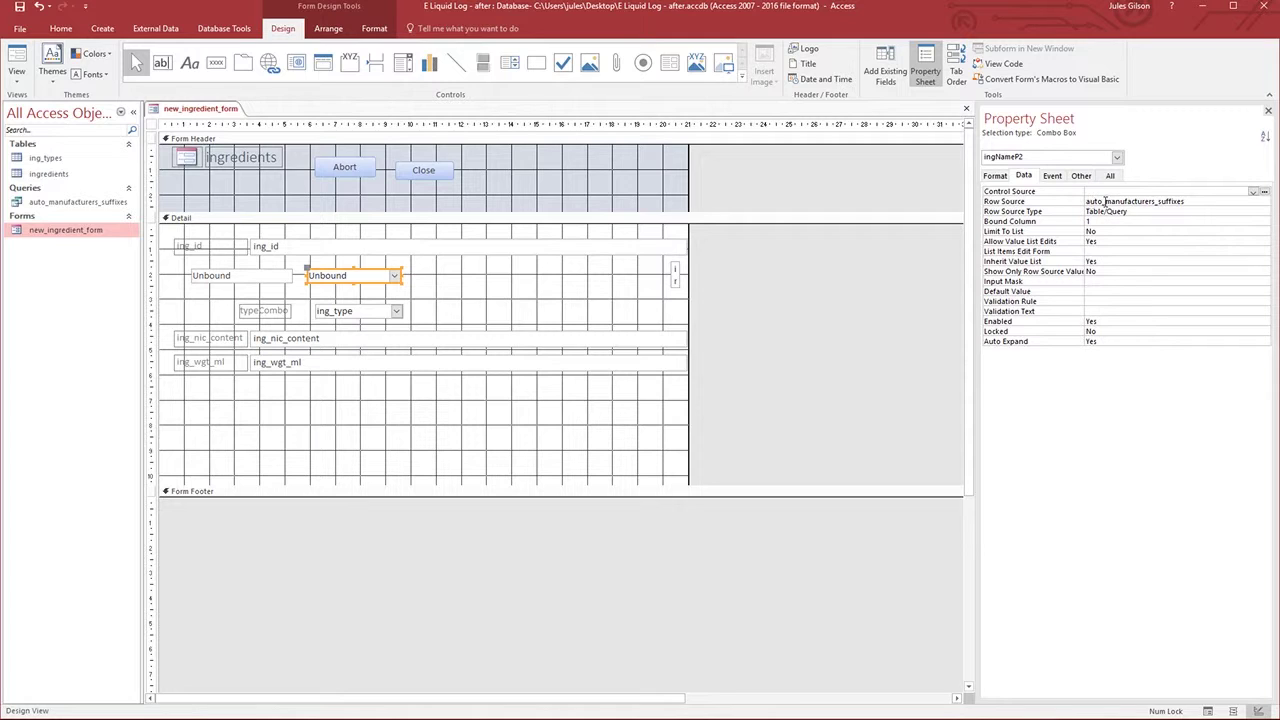
left_click(1195, 202)
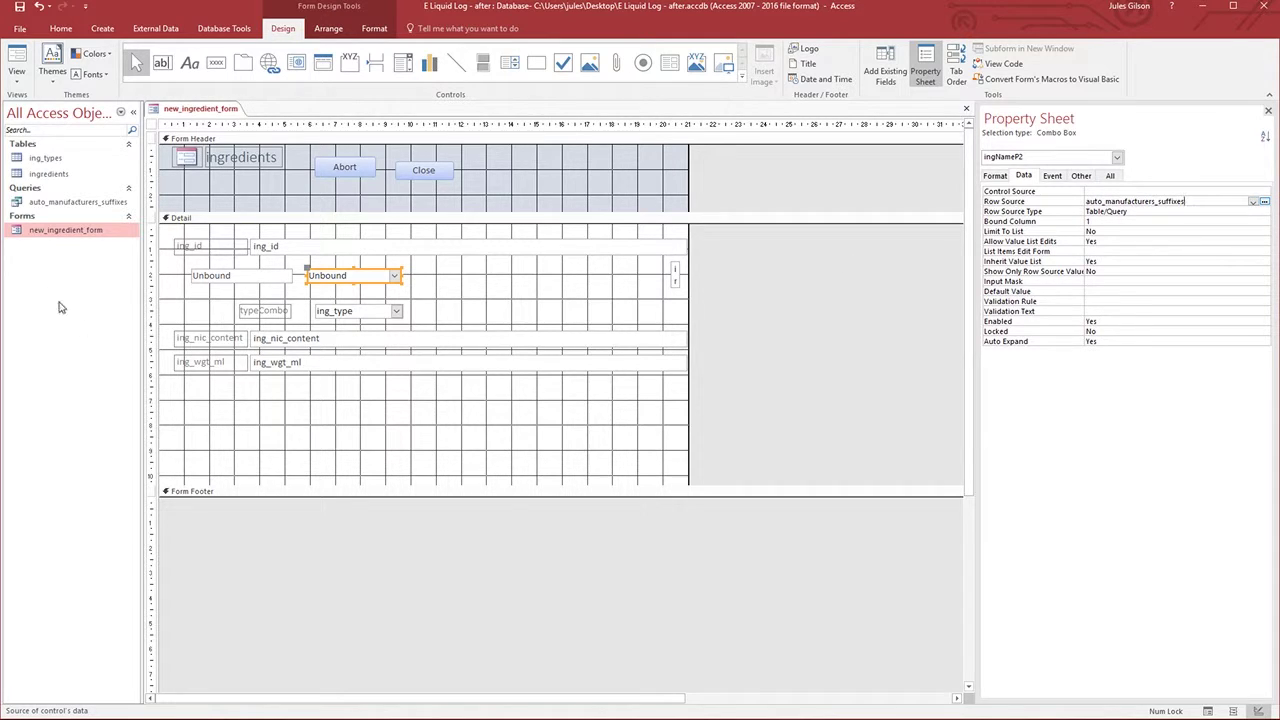
- Open the auto_manufacturers_suffixes query in Design View and show its Expr1 field in the Expression Builder
left_click(18, 202)
right_click(19, 203)
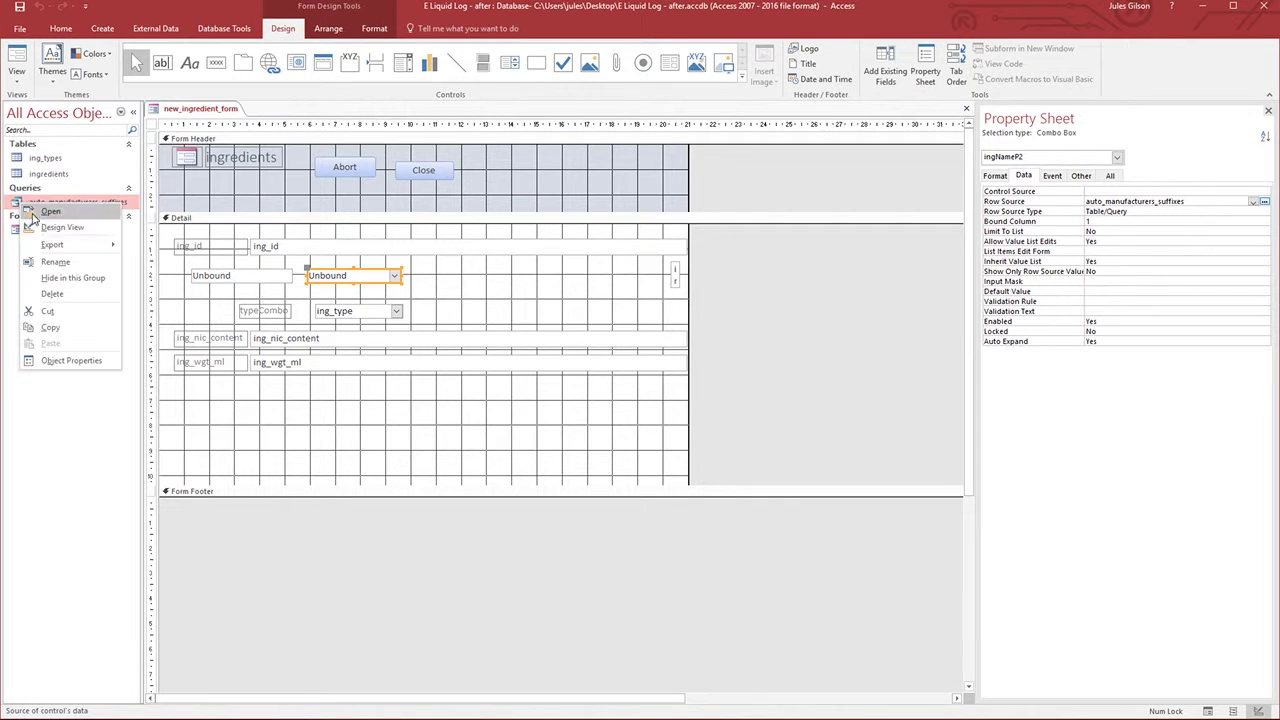
left_click(55, 229)
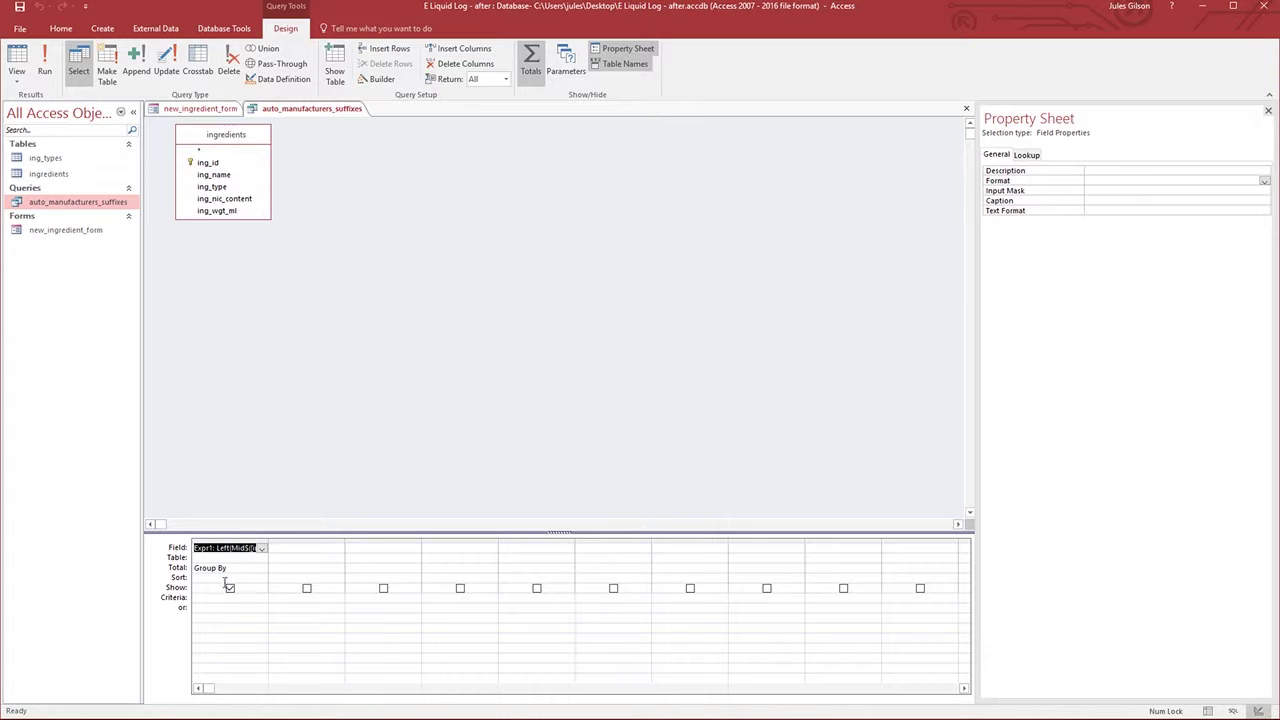
left_click(202, 630)
left_click(229, 548)
left_click(381, 80)
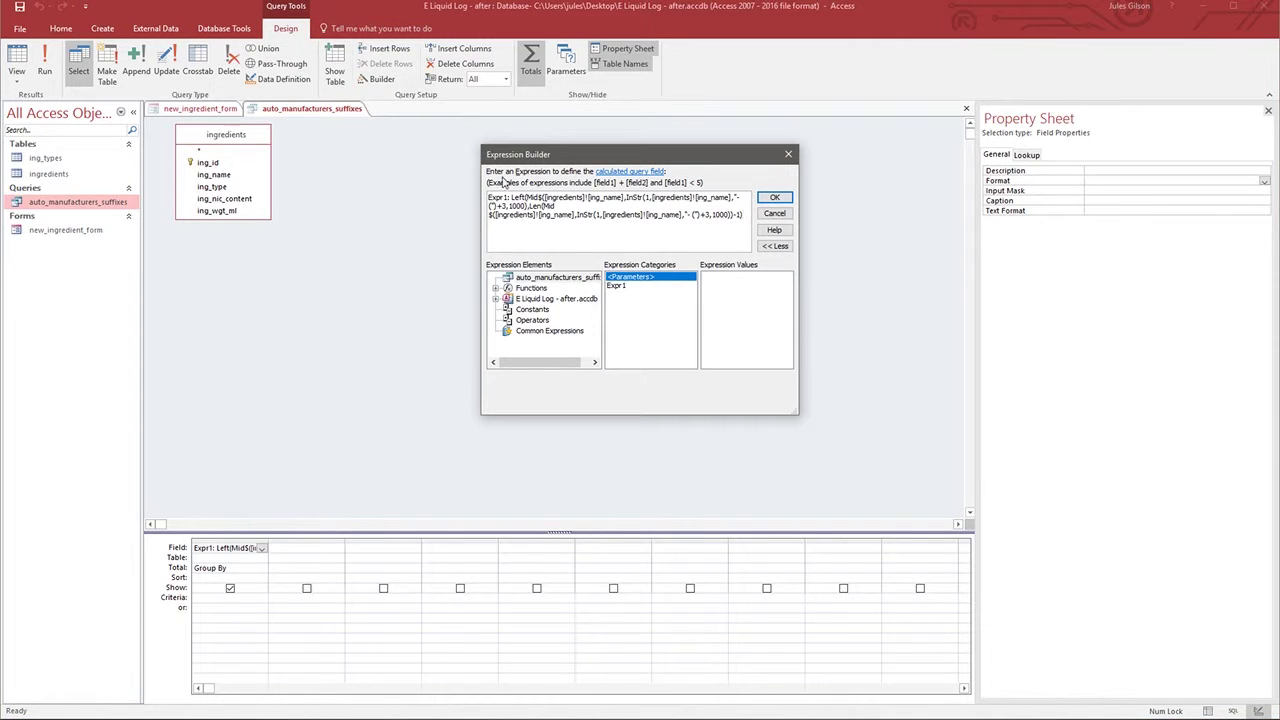
- Examine the separator string in the suffix-extracting expression and cancel the Expression Builder without keeping changes
left_click_drag(513, 158, 494, 171)
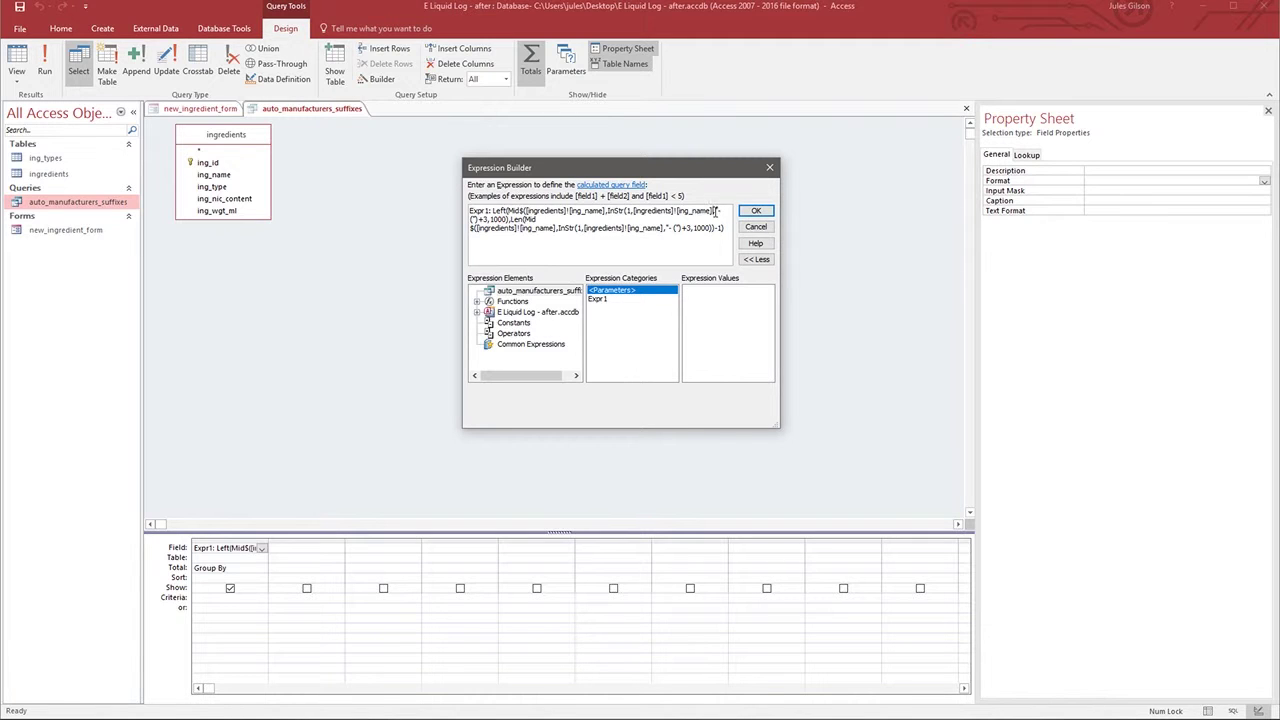
left_click_drag(714, 211, 722, 214)
type("-")
left_click(754, 228)
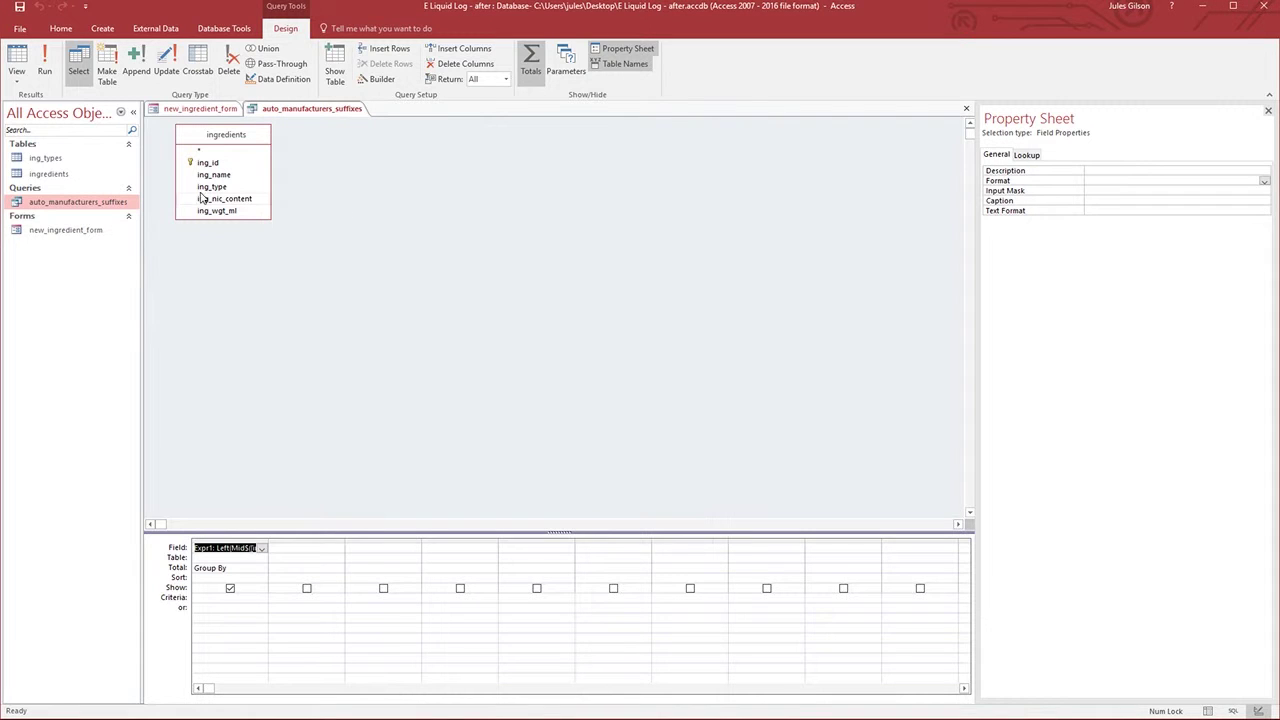
- View the suffix query's results as a datasheet, return to its design, and close the query without saving
left_click(16, 60)
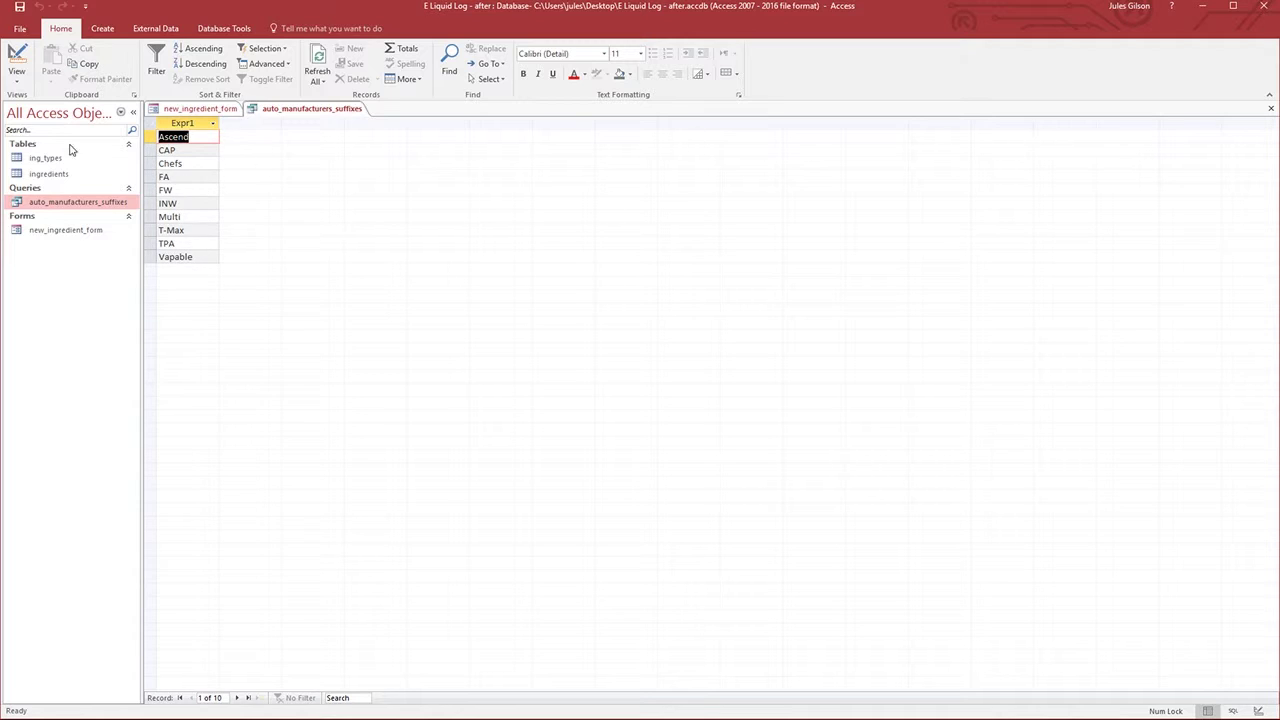
left_click(16, 60)
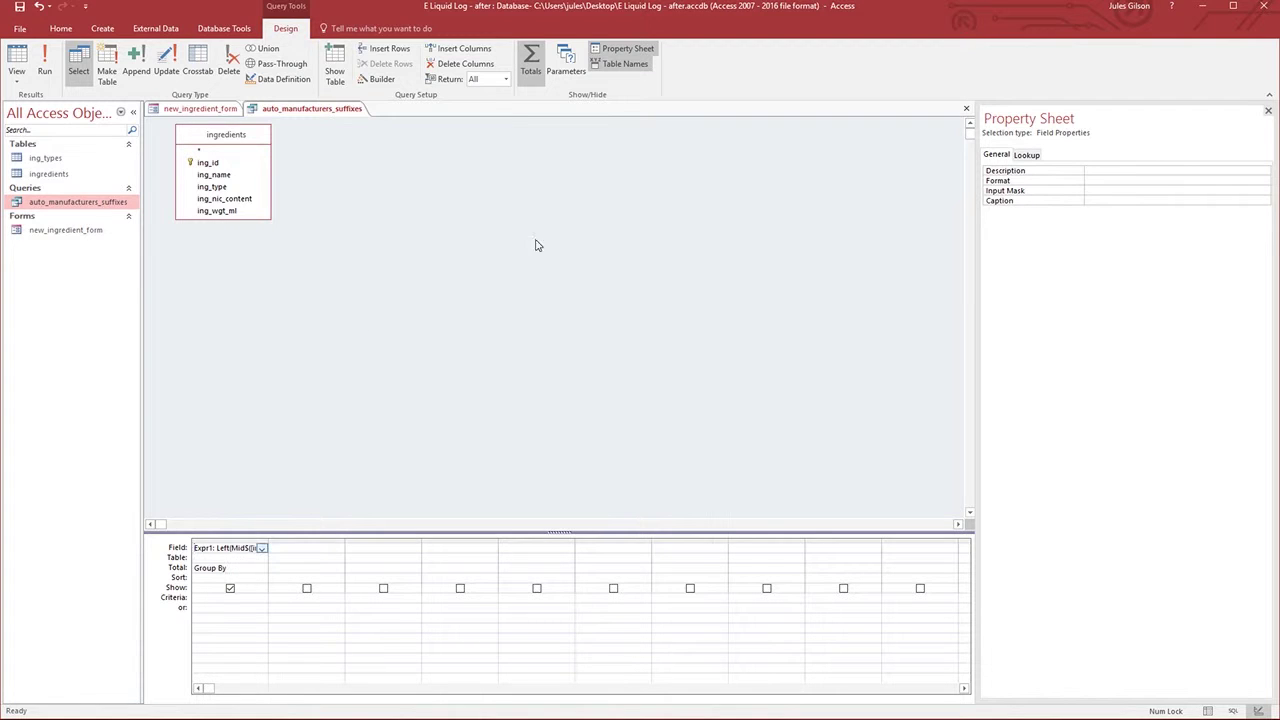
left_click(966, 109)
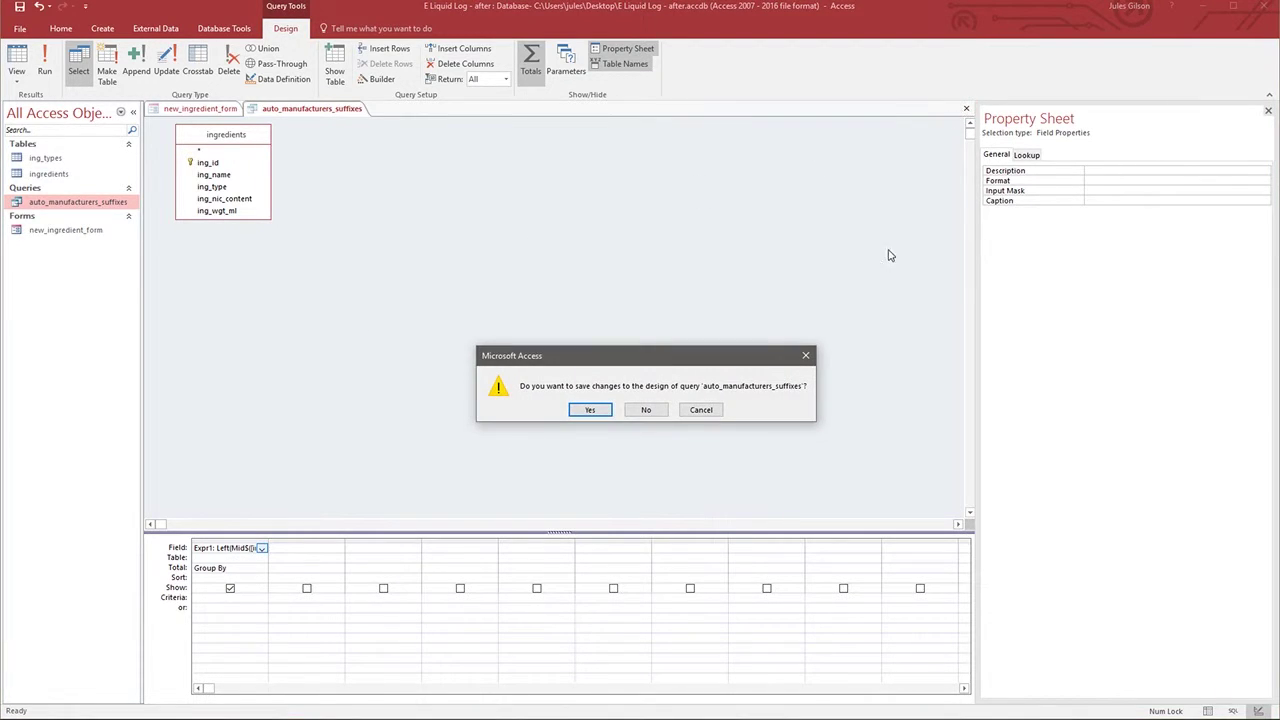
left_click(646, 410)
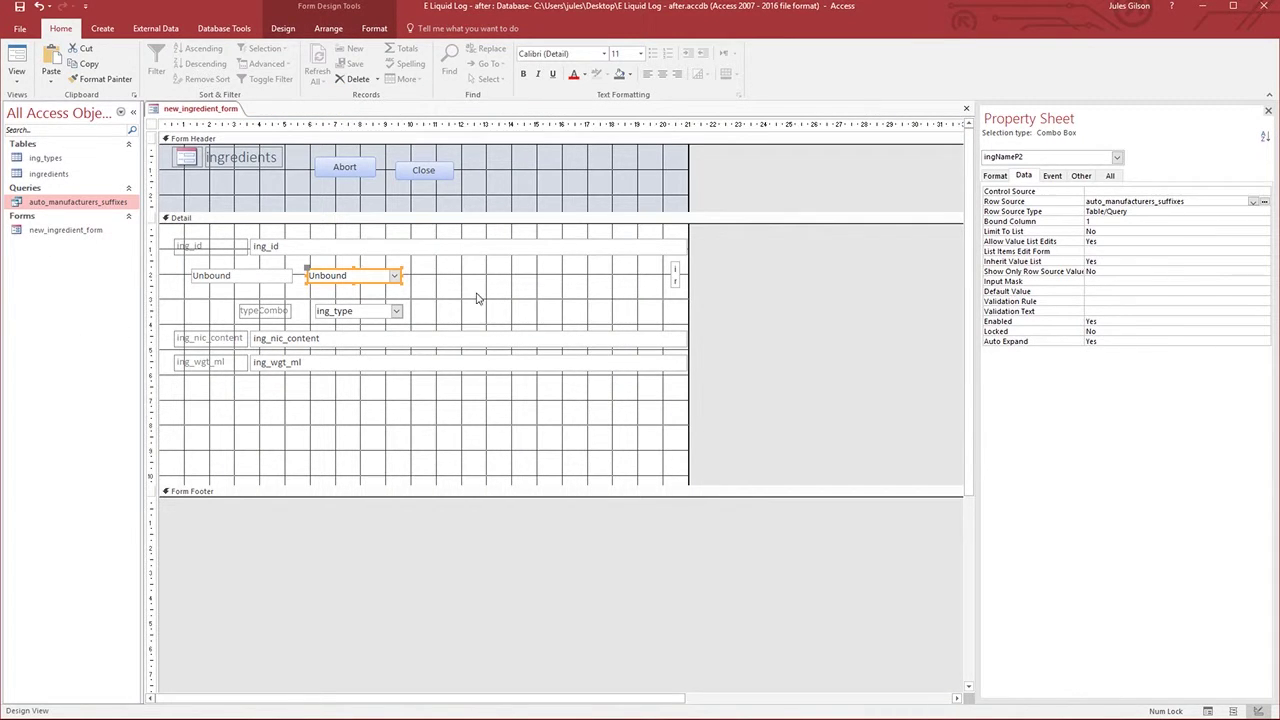
- Compare the data properties of the unbound controls ingNameP1 and ingNameP2 on the form
left_click(228, 284)
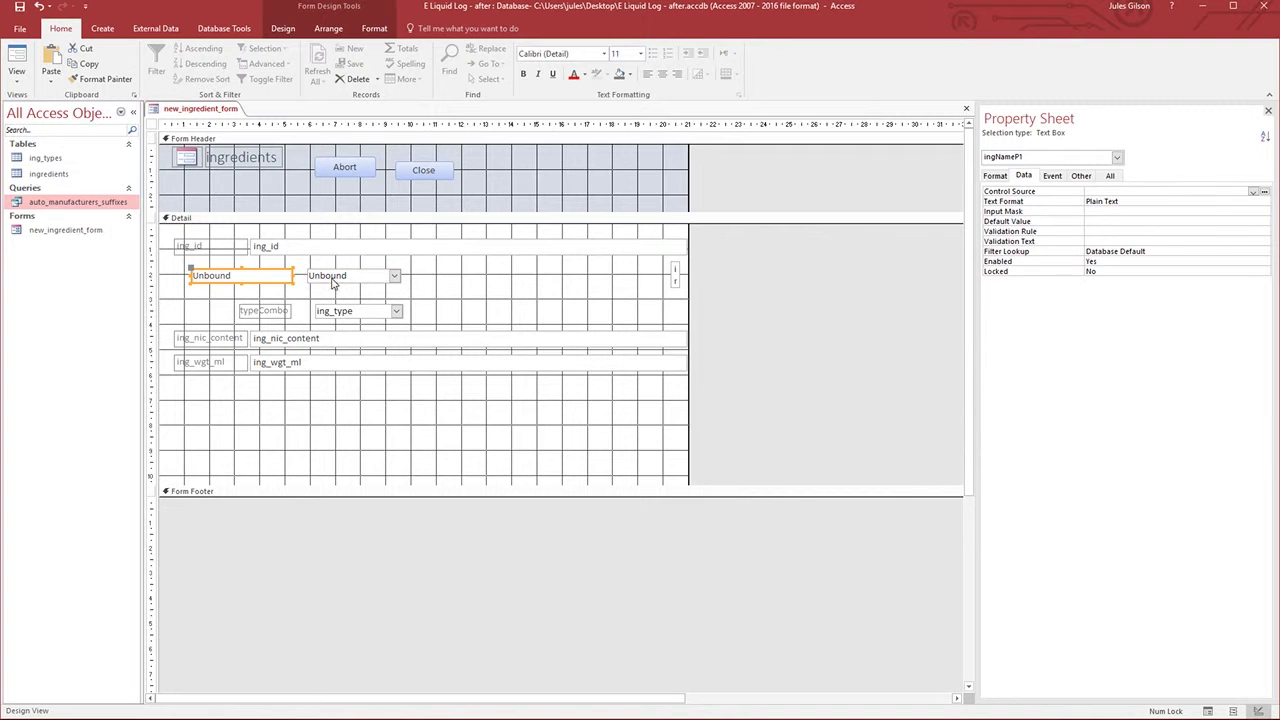
left_click(342, 281)
left_click(266, 284)
left_click(366, 281)
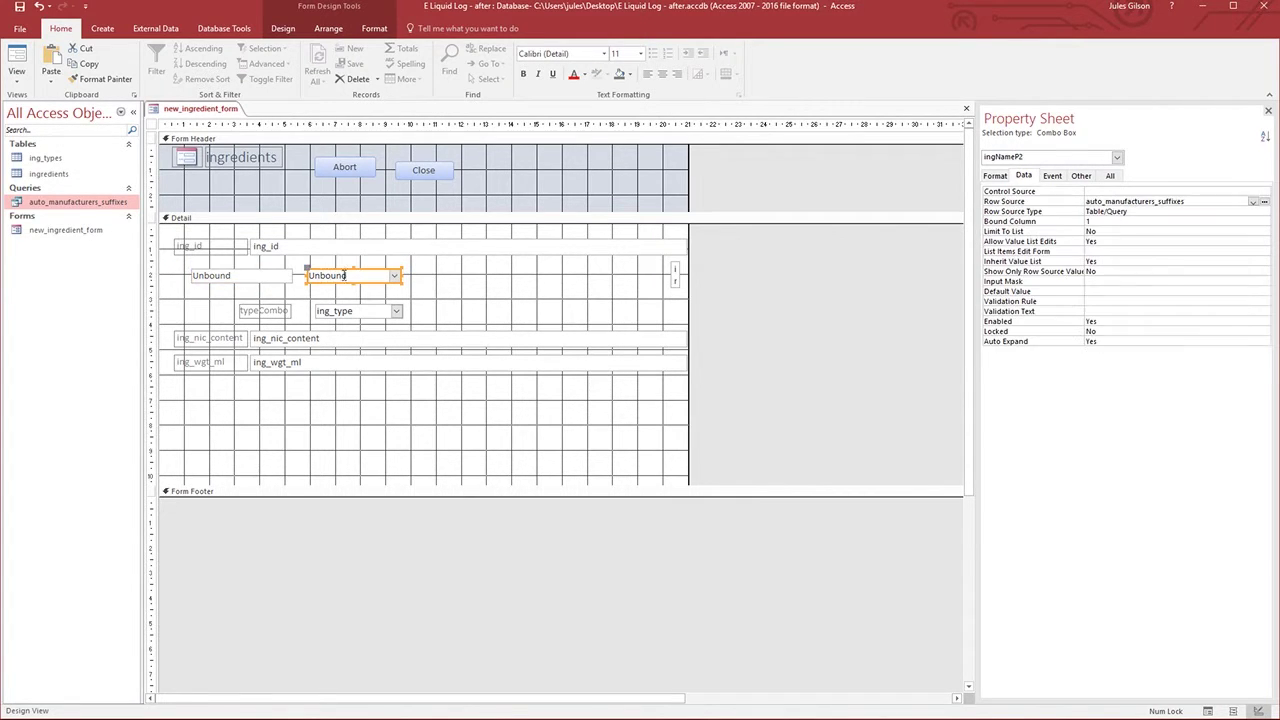
left_click(247, 281)
left_click(346, 275, "shift")
left_click(348, 277)
left_click(246, 283)
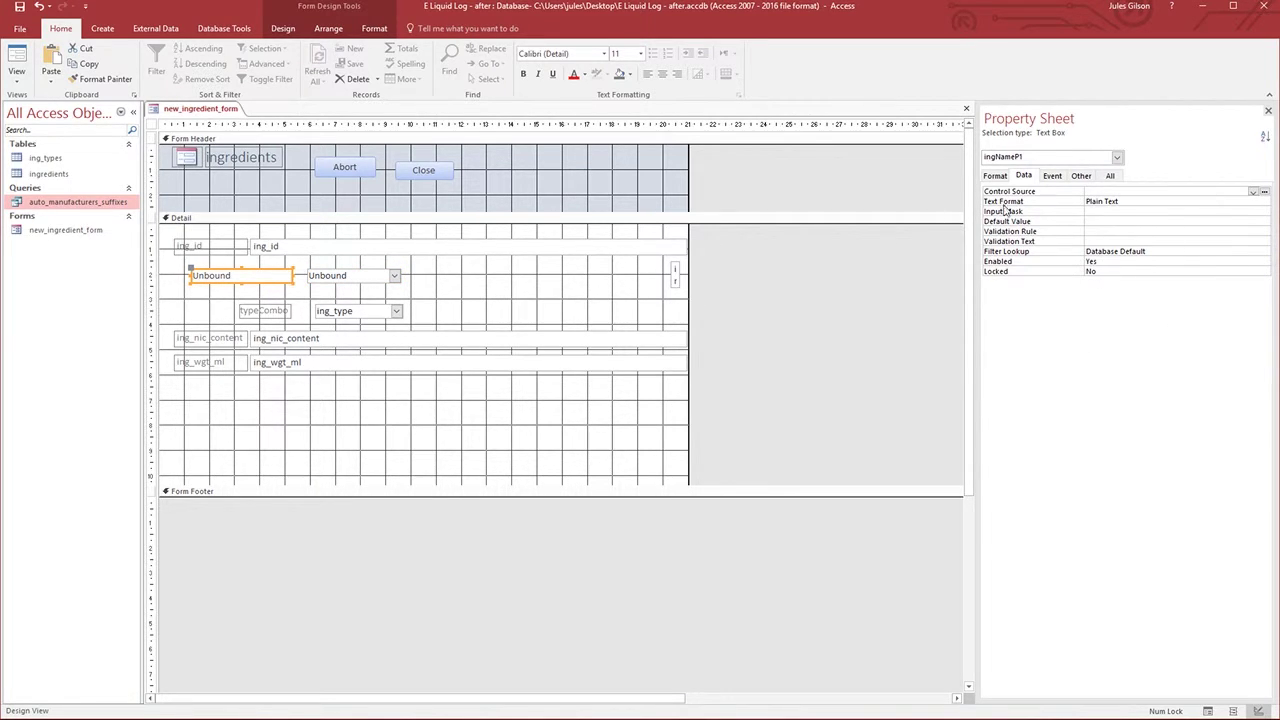
- Check the After Update events of ingNameP1 and ingNameP2, and open the event procedure code for ingNameP2
left_click(1054, 176)
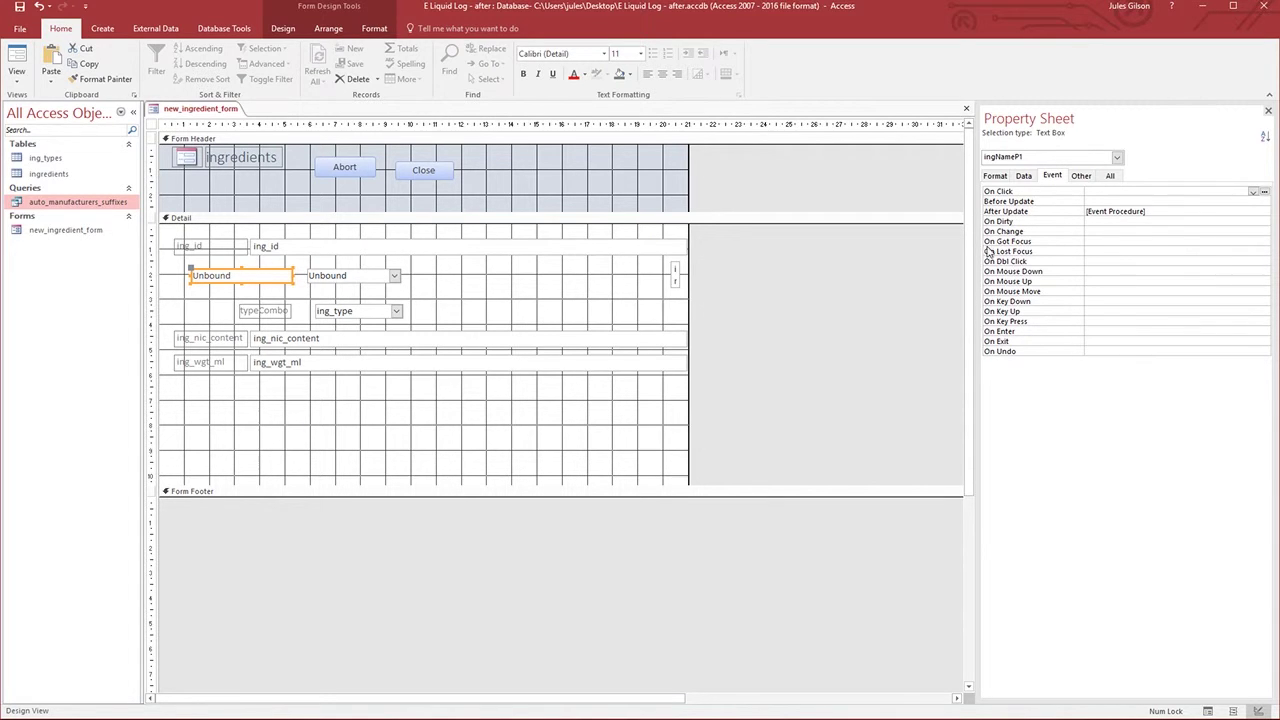
left_click(366, 277)
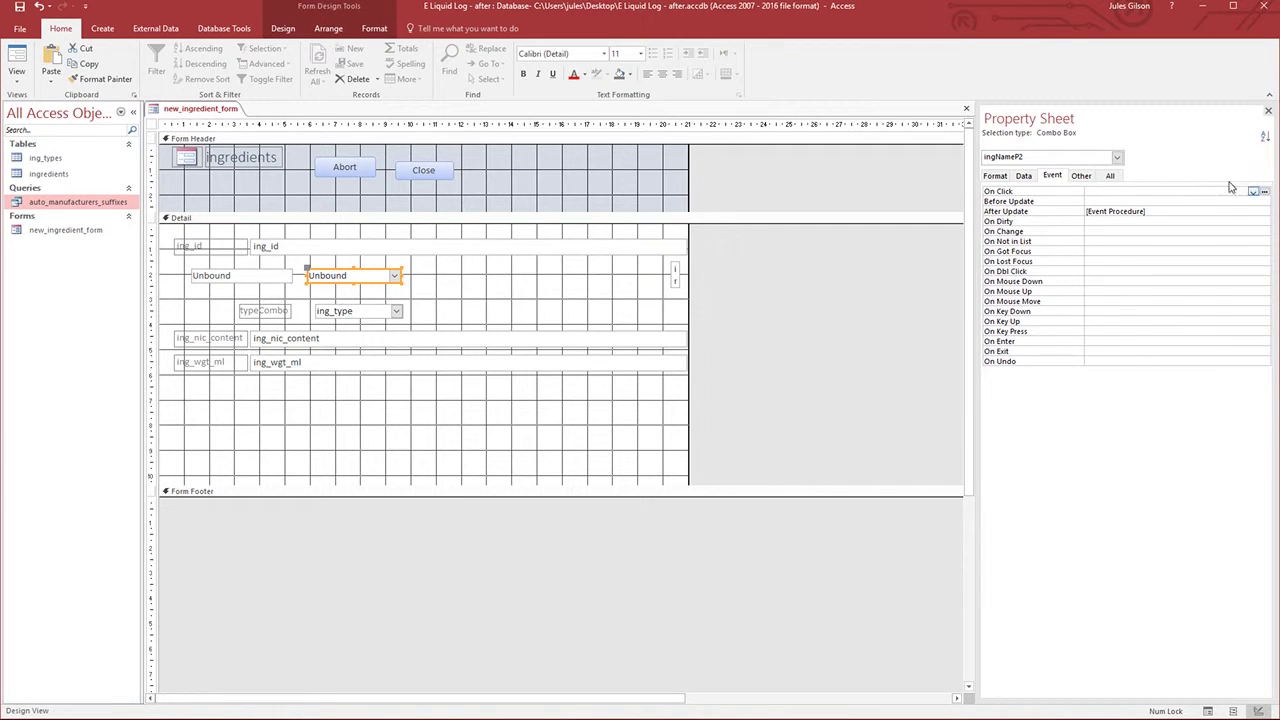
left_click(1211, 210)
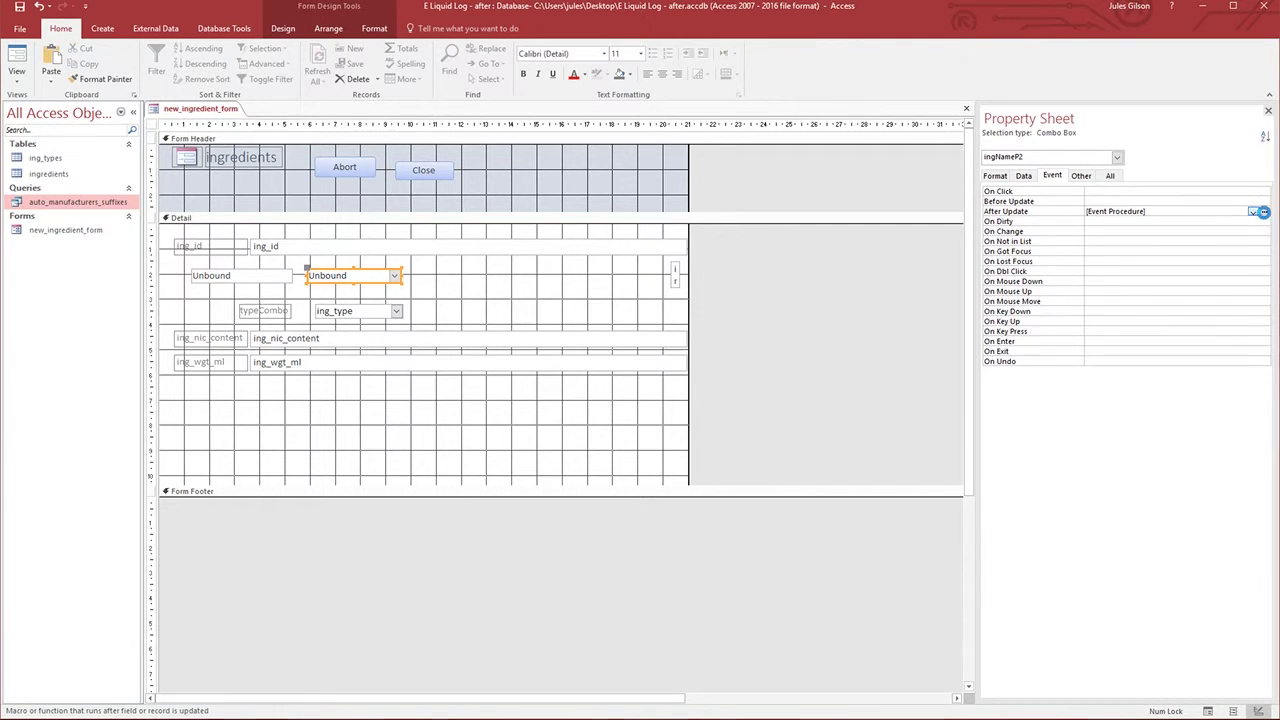
left_click(1263, 212)
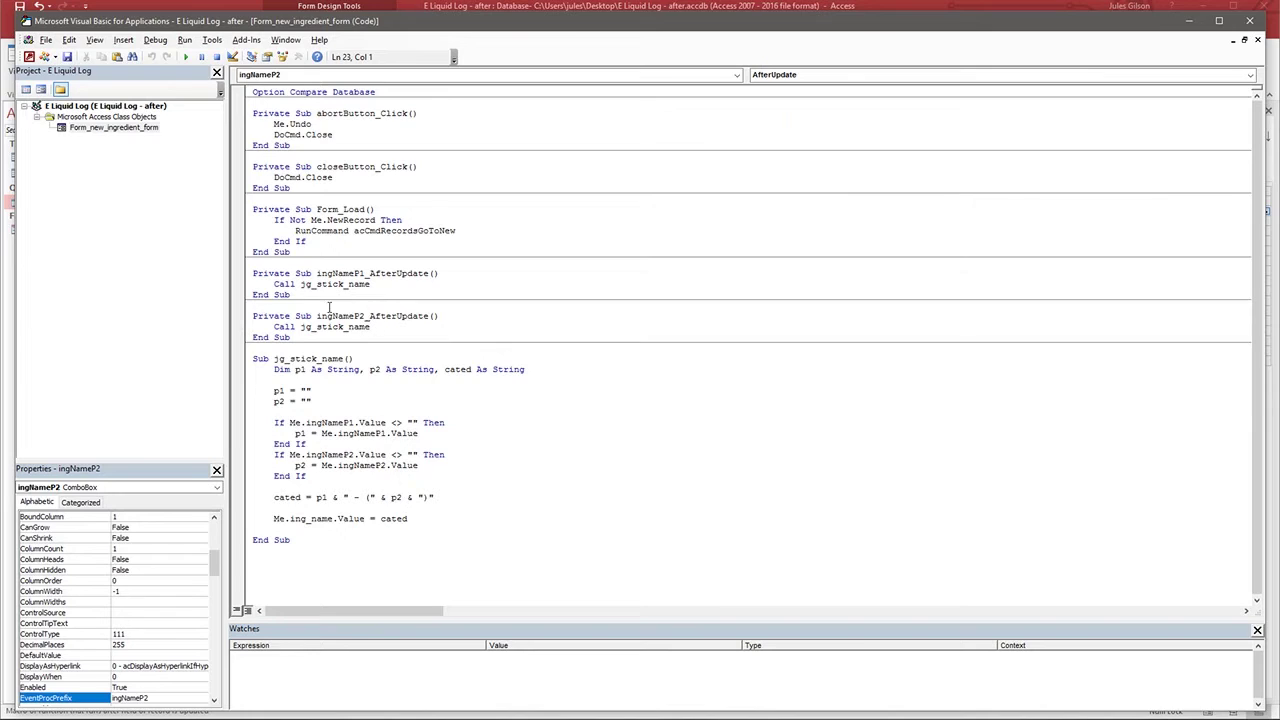
- Examine the ingNameP1 and ingNameP2 AfterUpdate procedures, moving the code window aside briefly to match them with the form's controls
left_click_drag(318, 273, 363, 270)
left_click_drag(317, 316, 365, 316)
left_click_drag(484, 40, 509, 394)
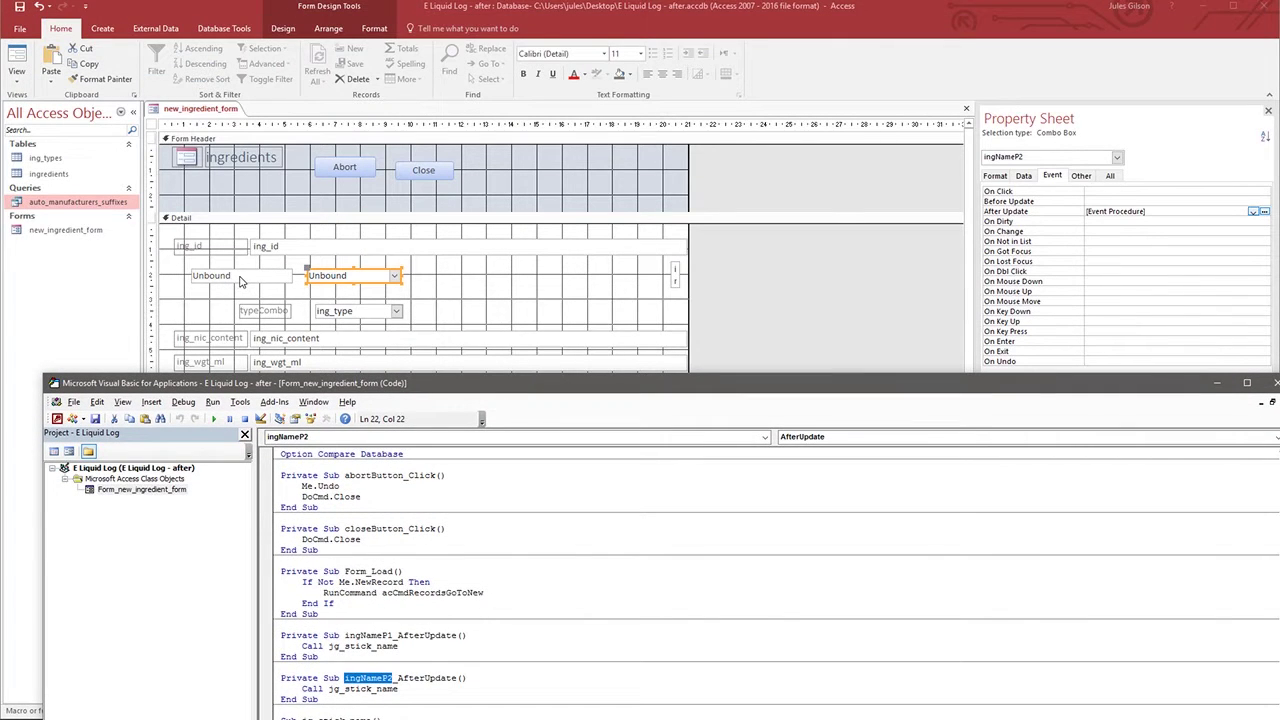
left_click_drag(504, 381, 478, 2)
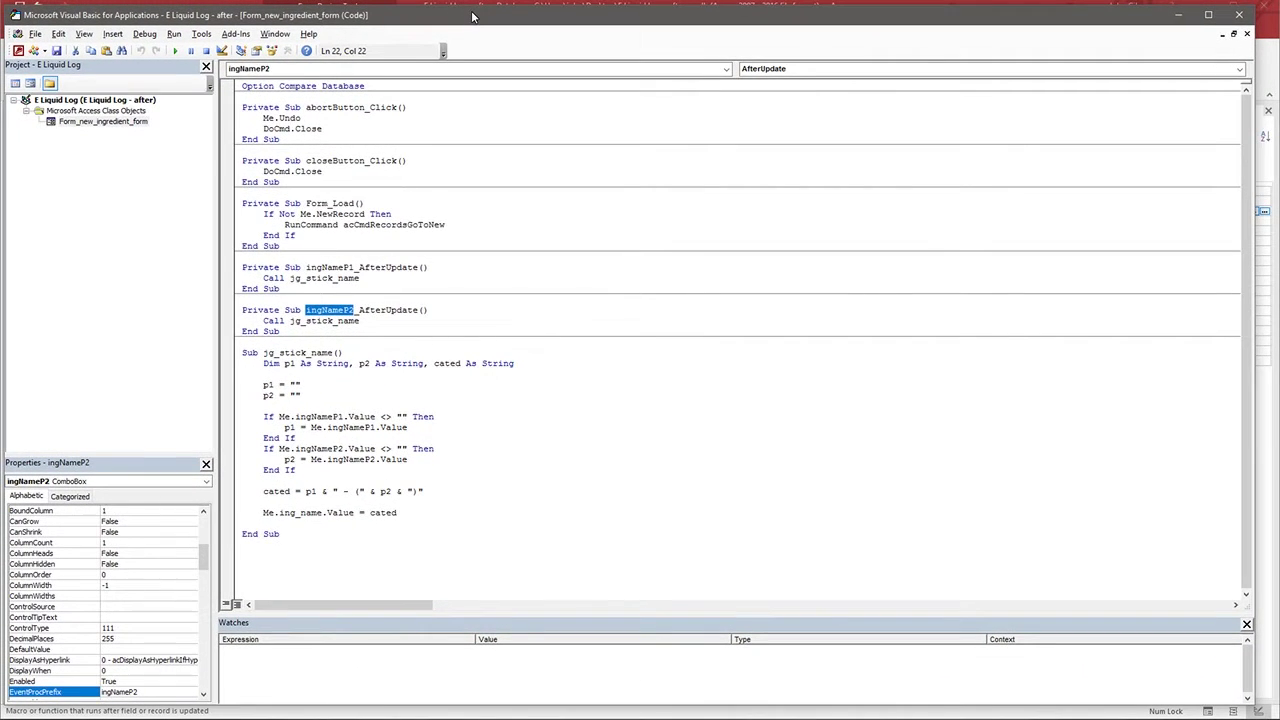
left_click_drag(359, 270, 424, 268)
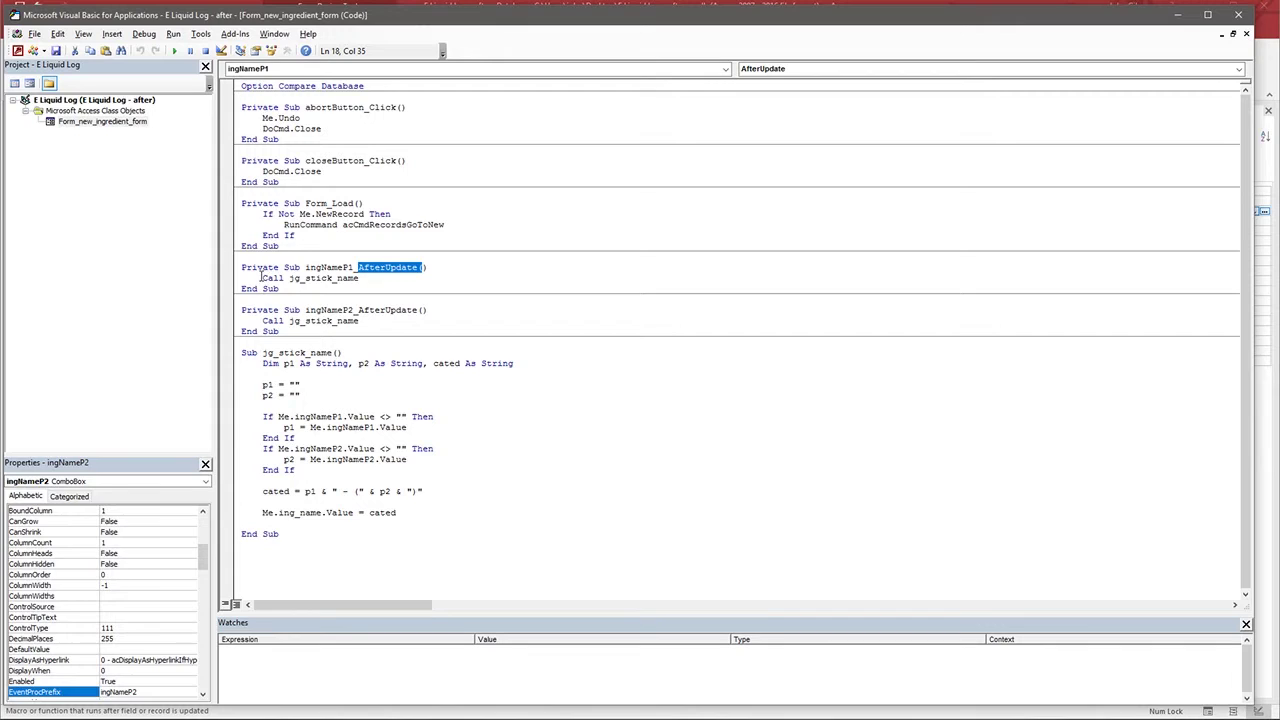
- Examine the jg_stick_name calls in both AfterUpdate procedures and the line assigning the combined name to ing_name, and close the code window
left_click_drag(263, 278, 375, 274)
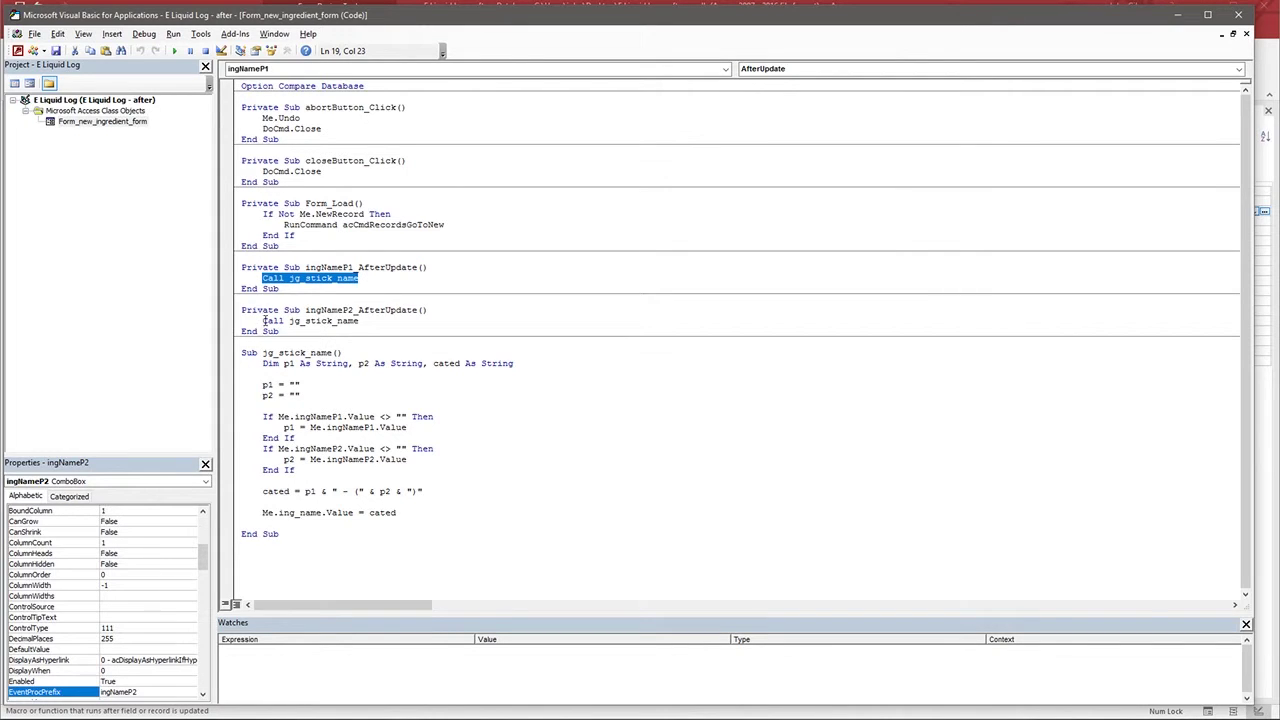
left_click_drag(266, 321, 385, 319)
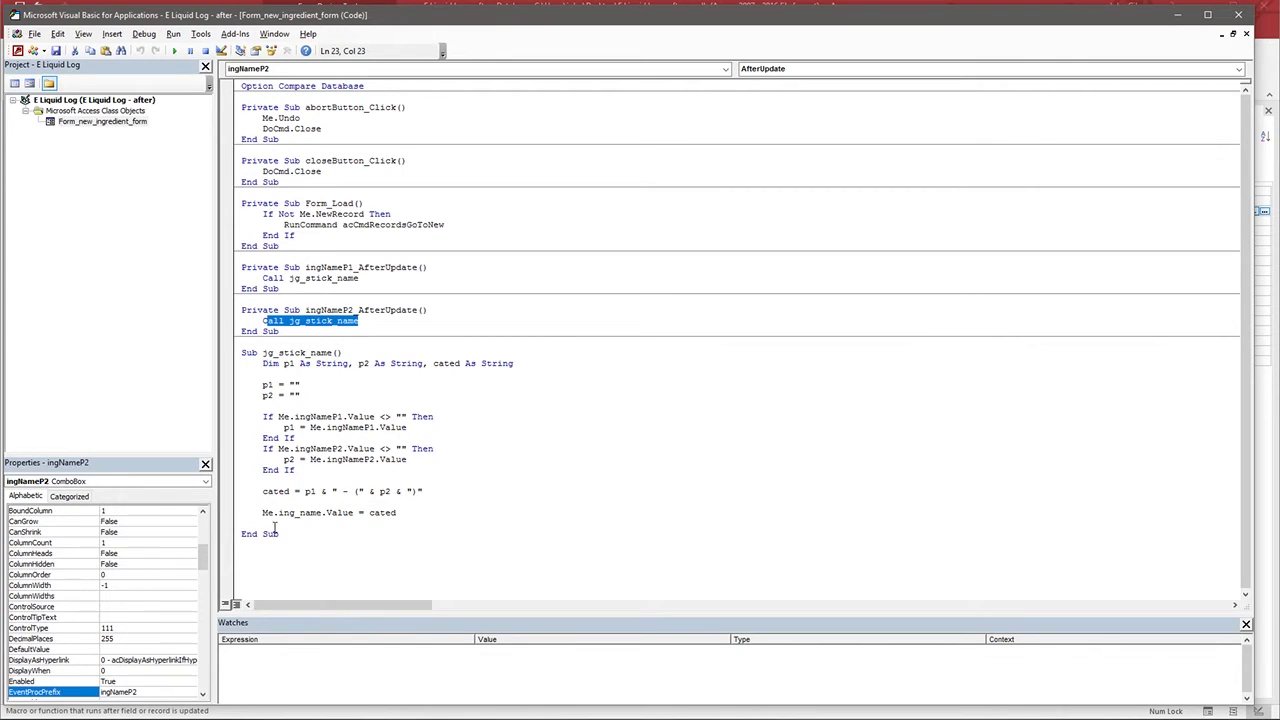
left_click(274, 530)
left_click_drag(262, 512, 278, 512)
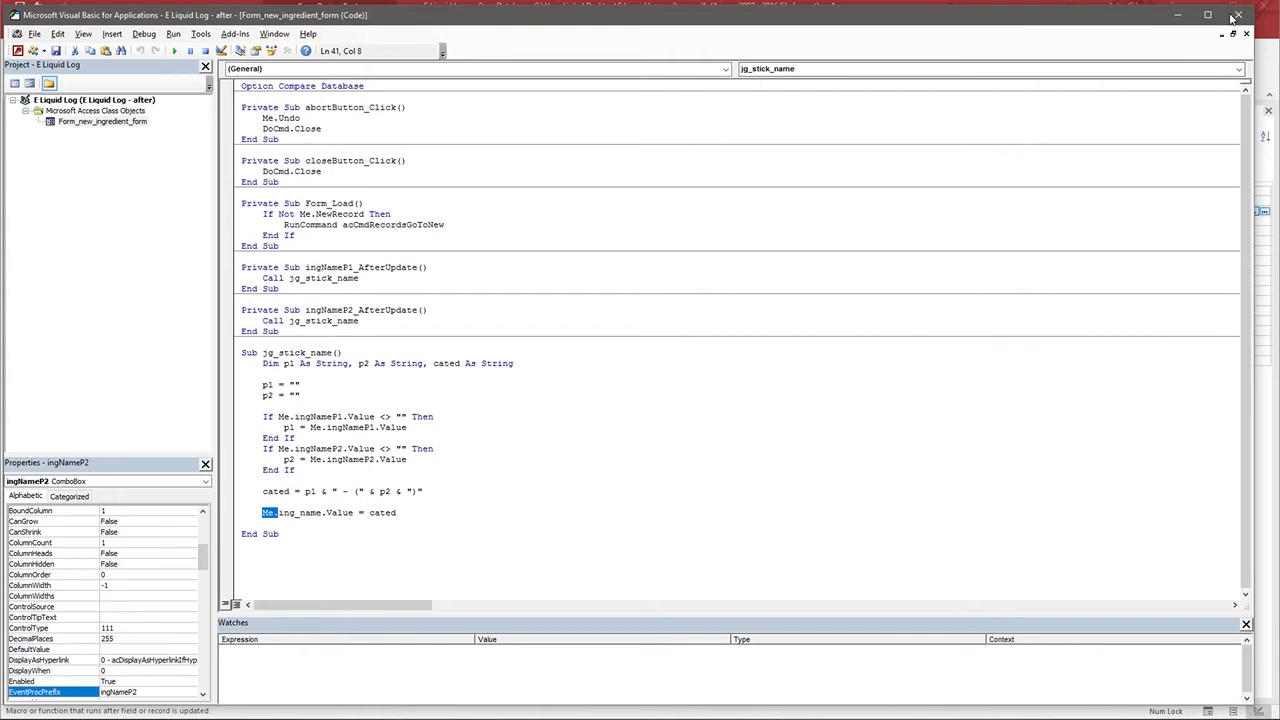
left_click(1237, 14)
- Check the data properties of the narrow ing_name text box on the form, and show the form in Form View
left_click(675, 275)
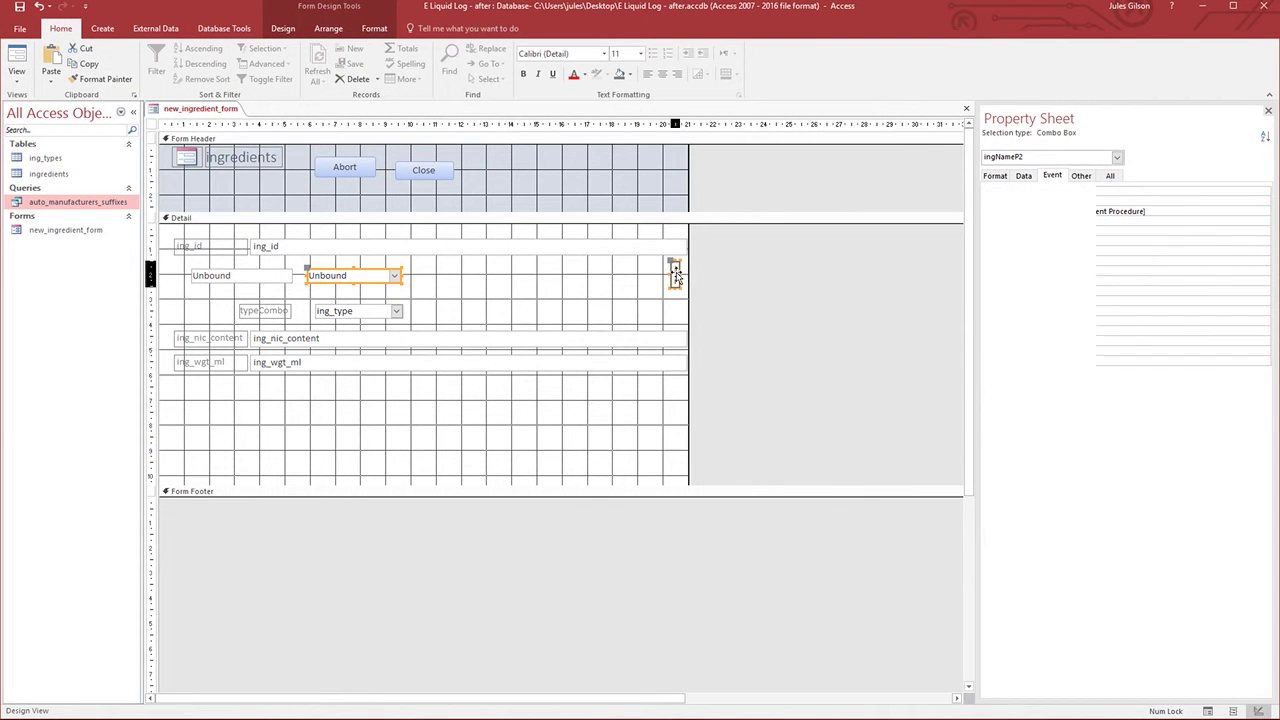
left_click(1023, 176)
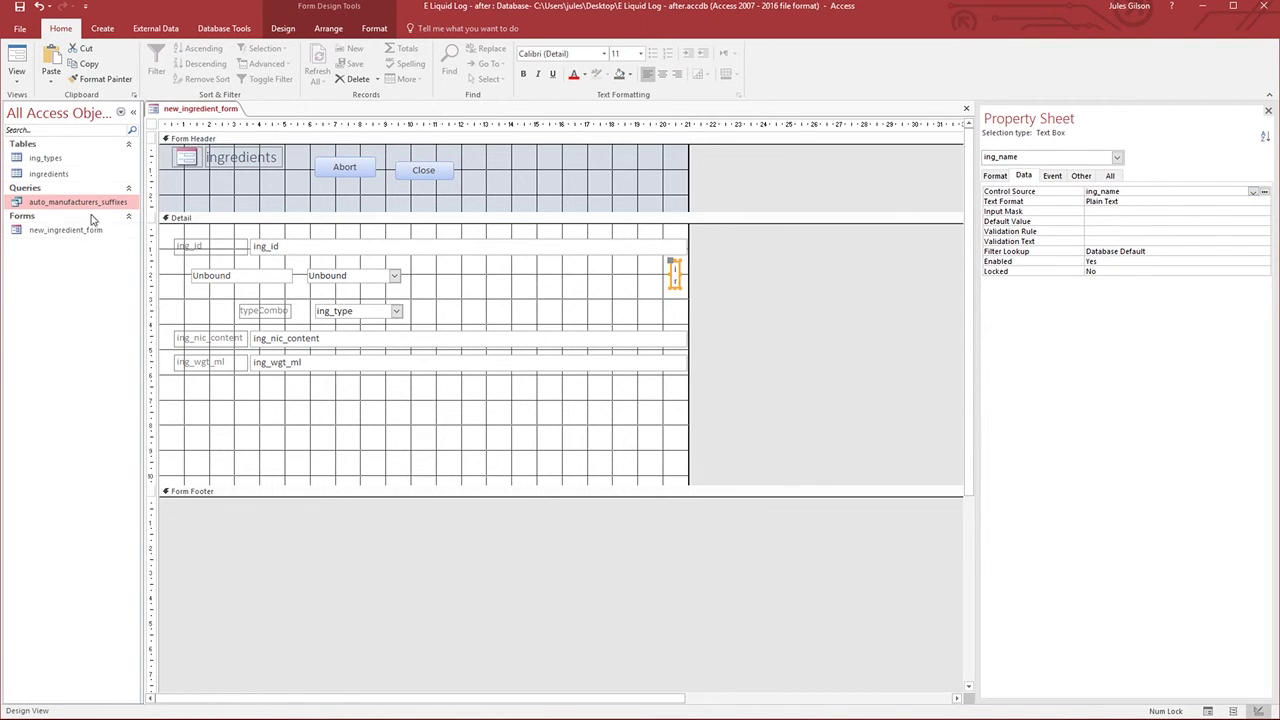
left_click(18, 62)
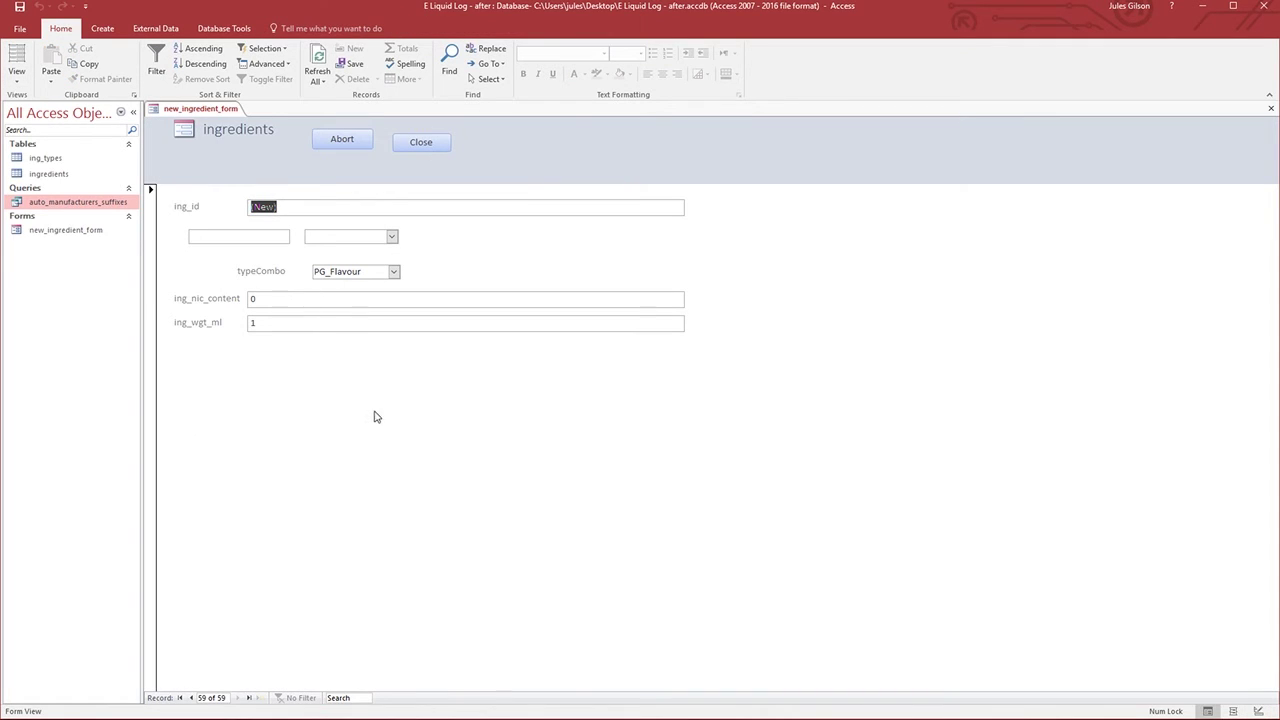